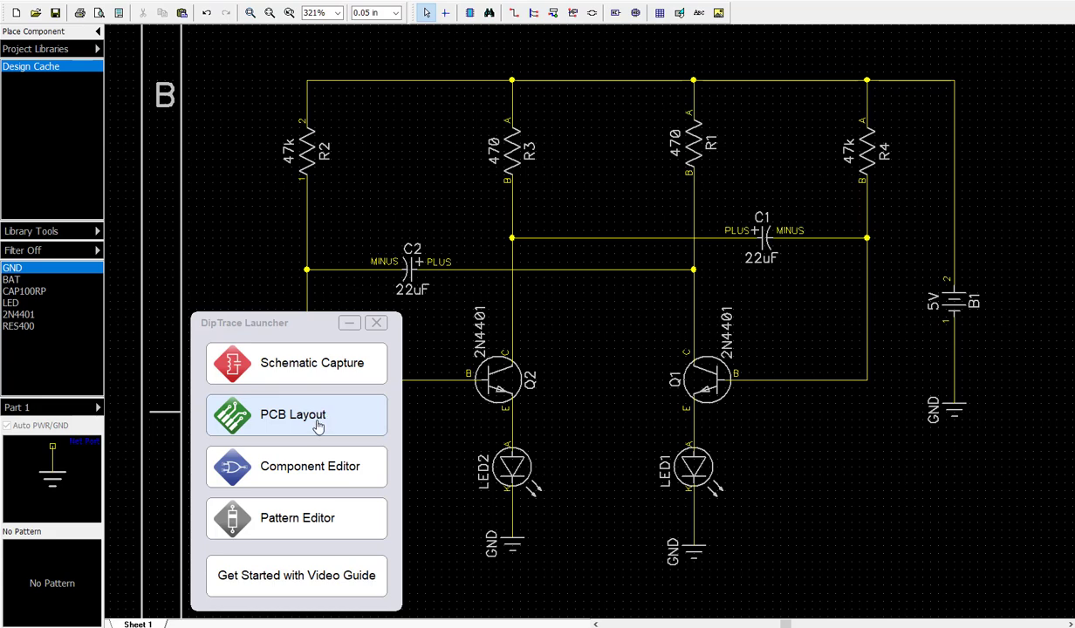
- Minimize the DipTrace Launcher so the full two-transistor LED flasher schematic shows
click(350, 324)
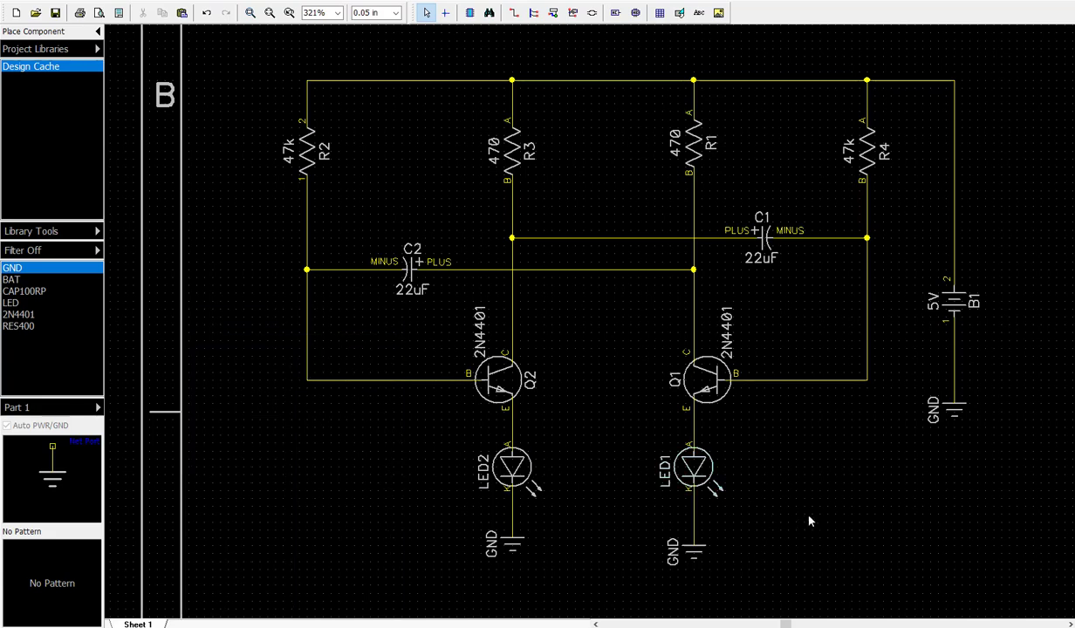
right_click(515, 149)
click(567, 460)
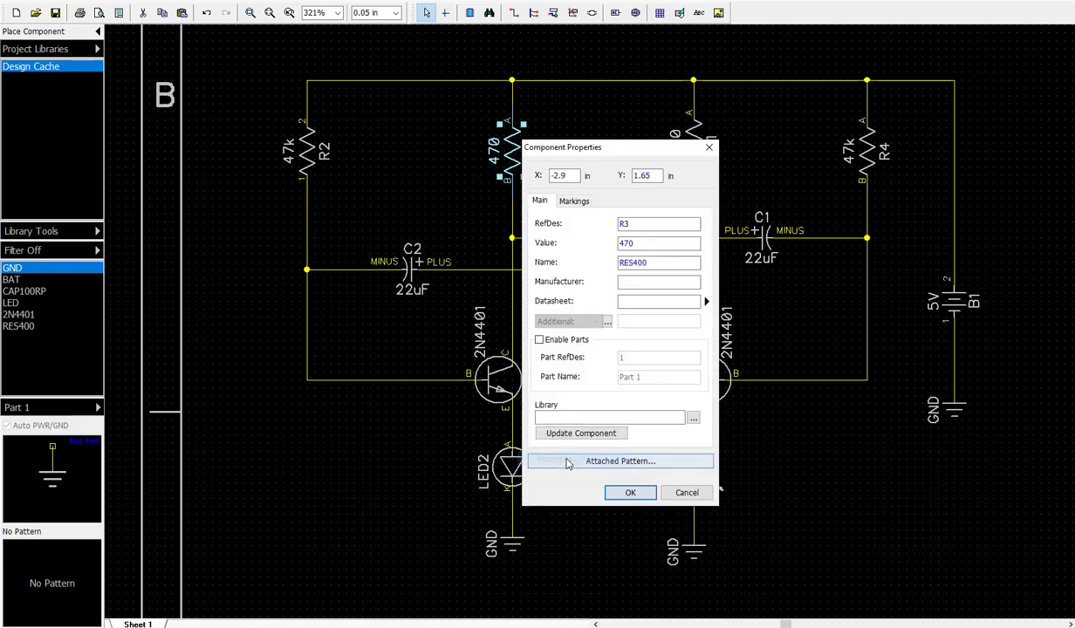
click(618, 461)
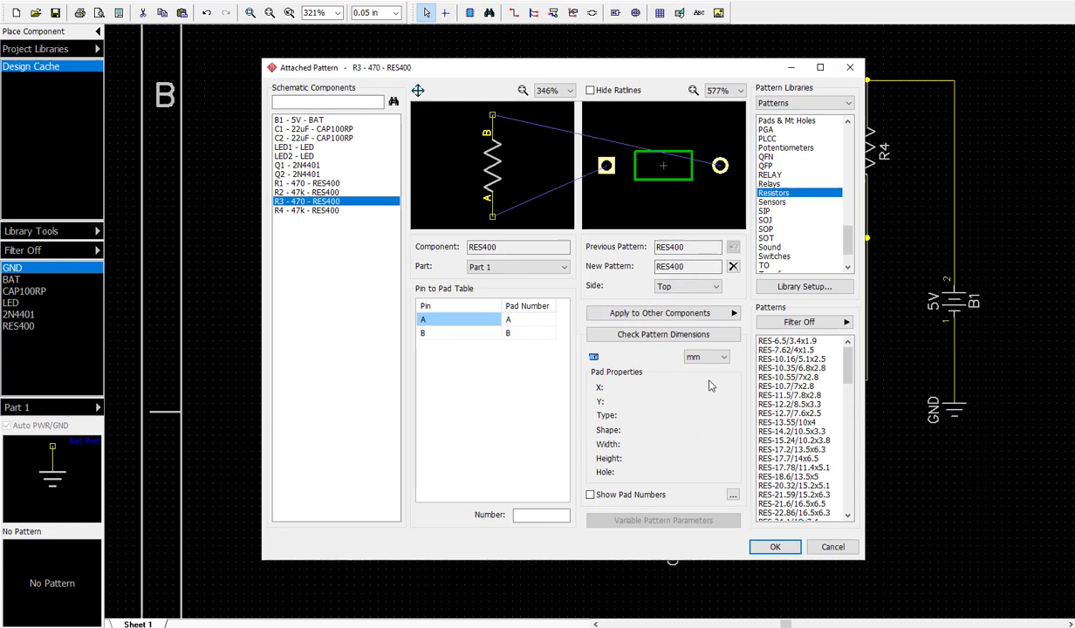
click(720, 171)
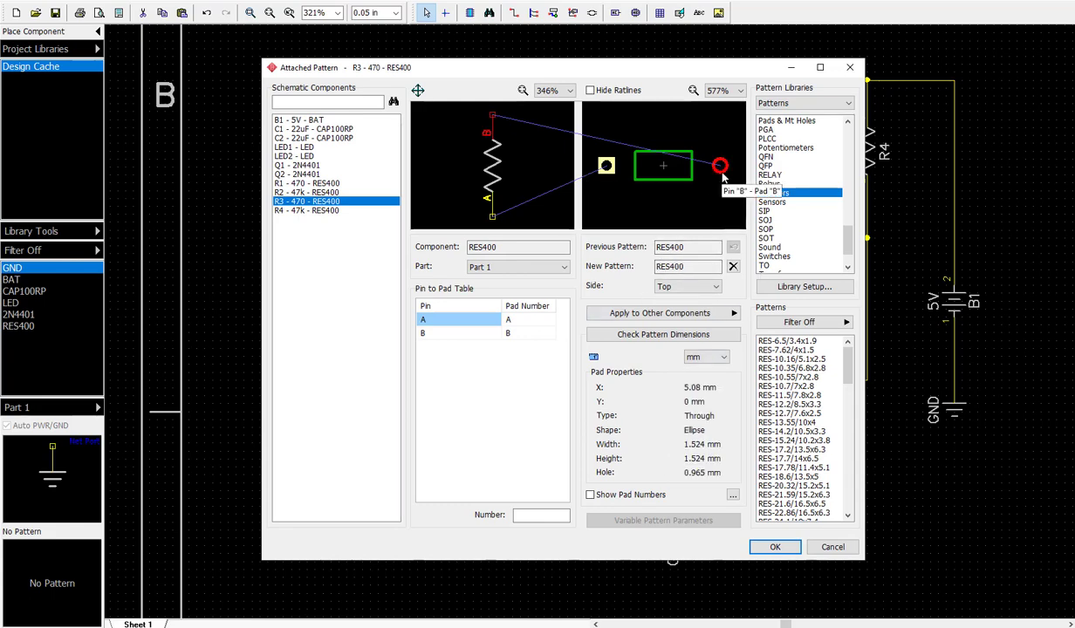
click(657, 219)
click(609, 175)
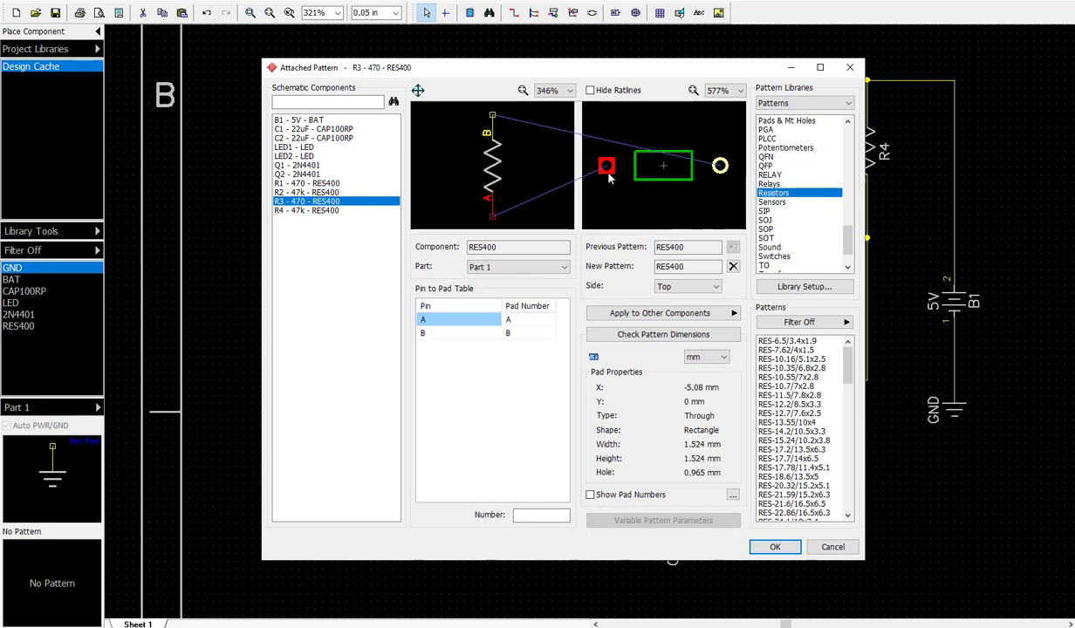
click(624, 196)
click(720, 171)
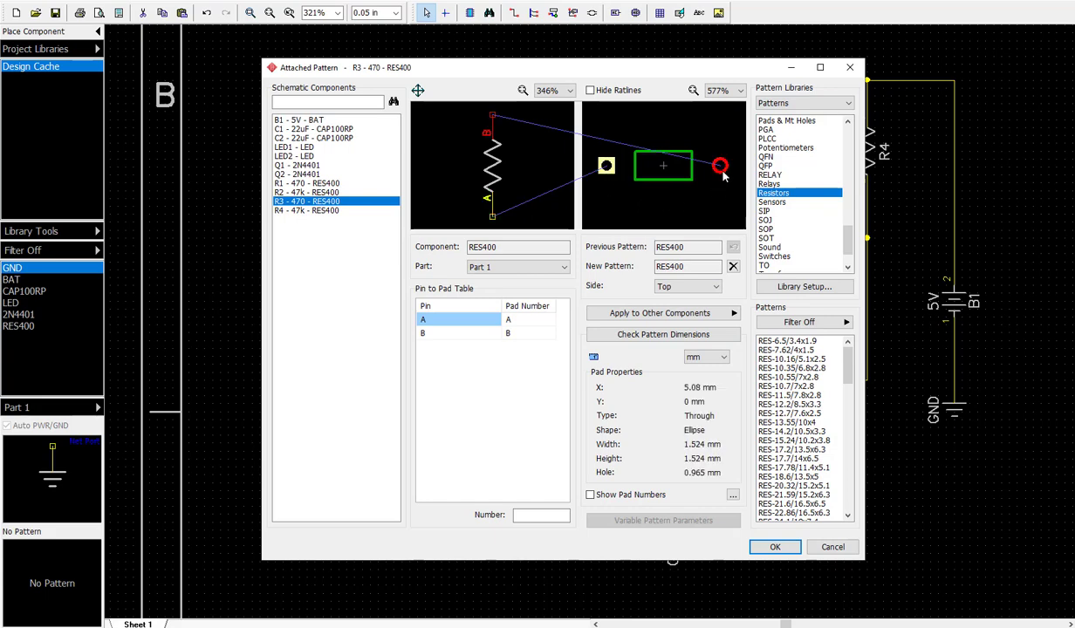
click(610, 185)
click(608, 179)
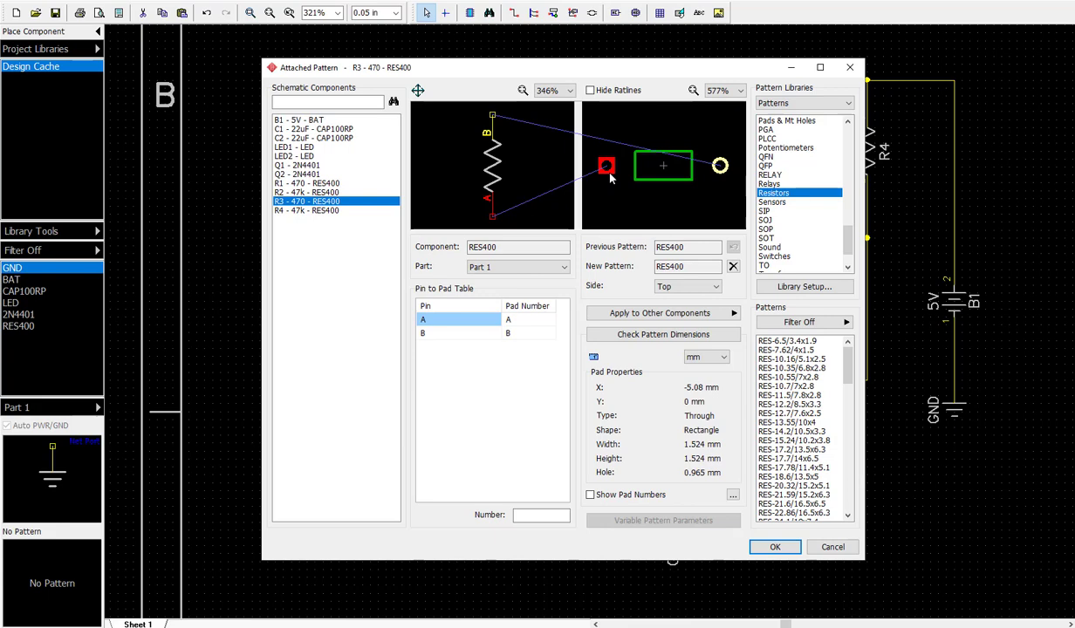
click(609, 194)
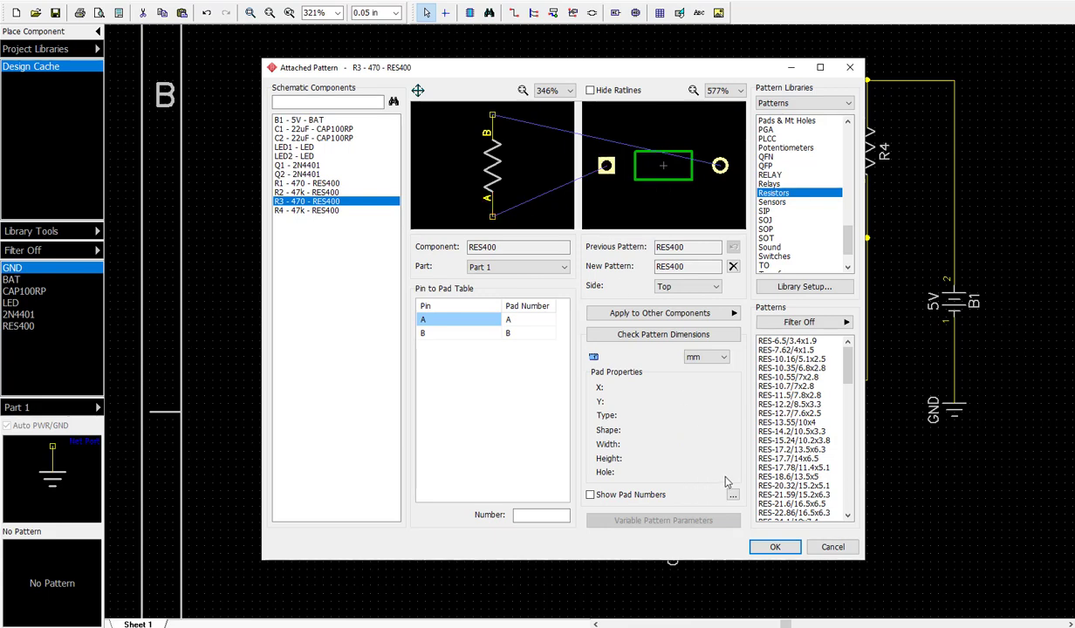
click(720, 175)
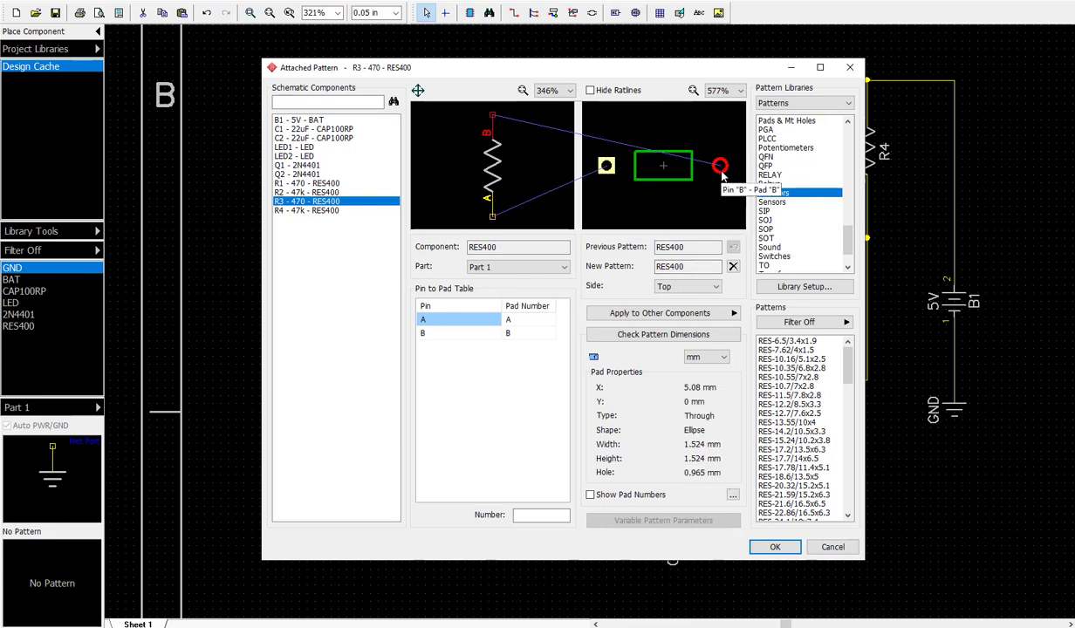
click(708, 199)
click(718, 167)
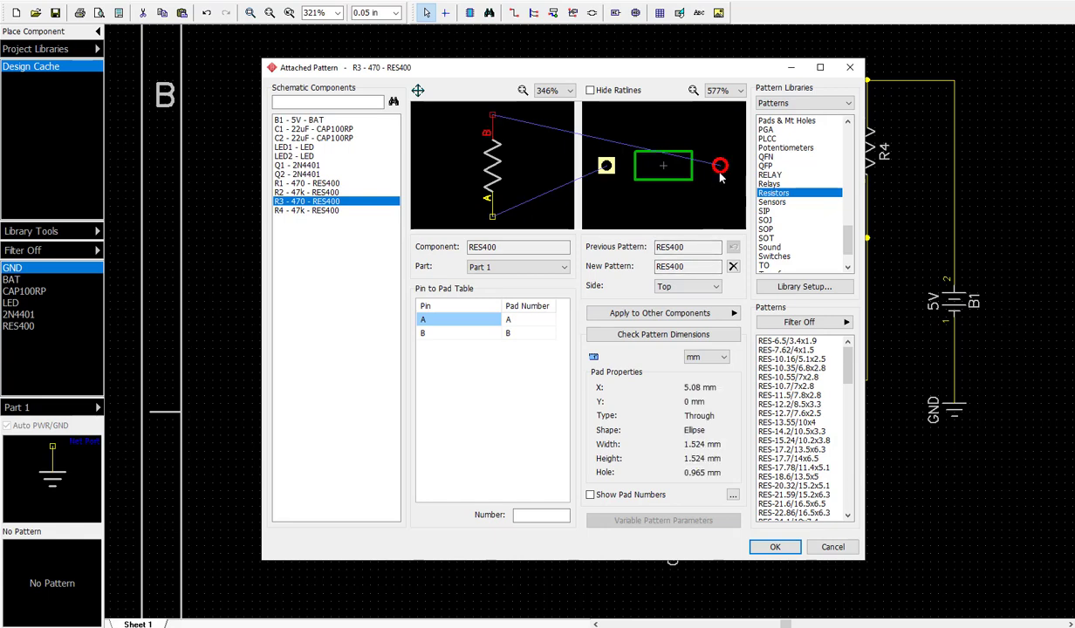
click(663, 179)
click(607, 168)
click(621, 205)
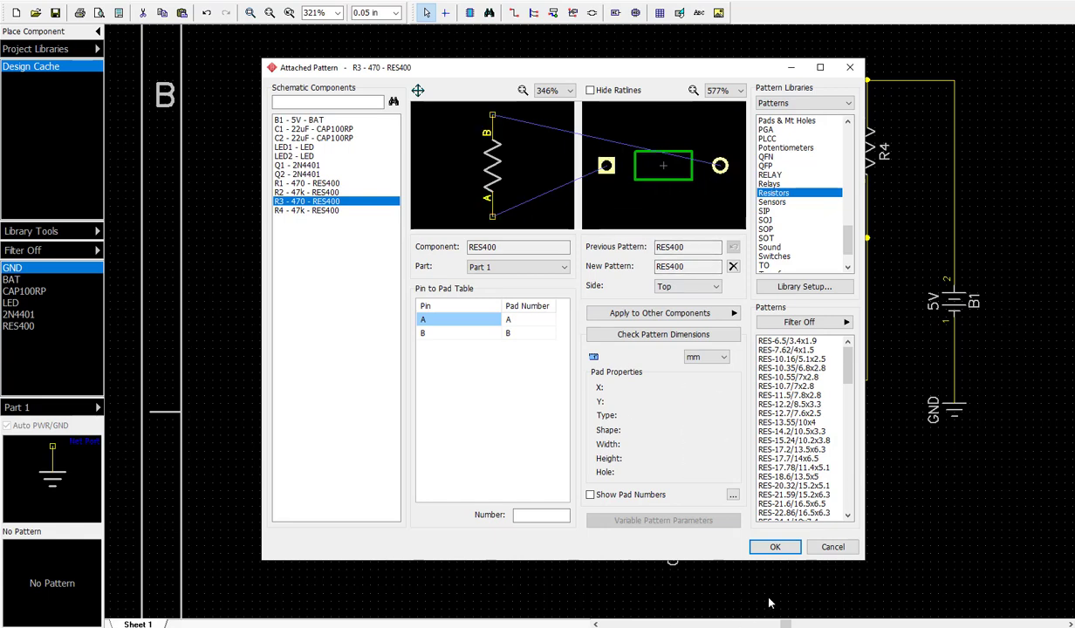
click(785, 548)
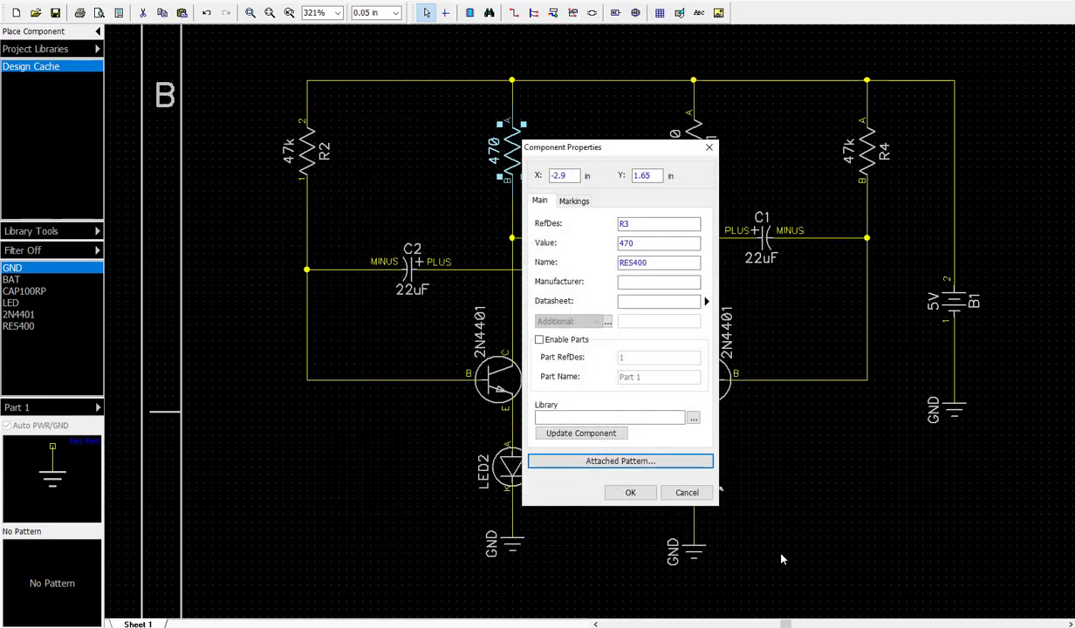
click(686, 492)
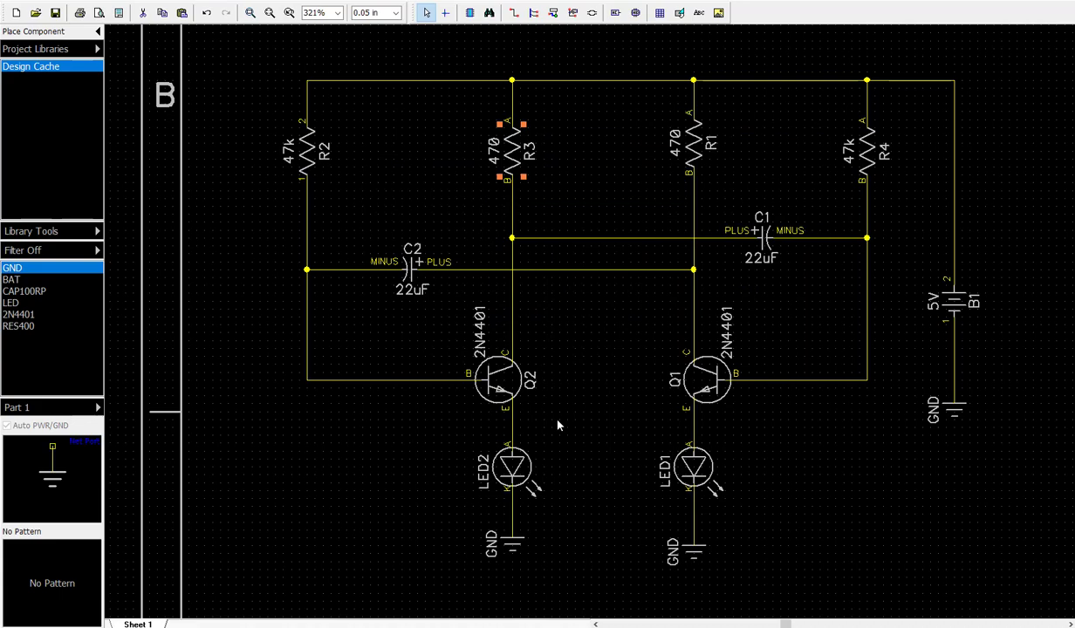
right_click(502, 374)
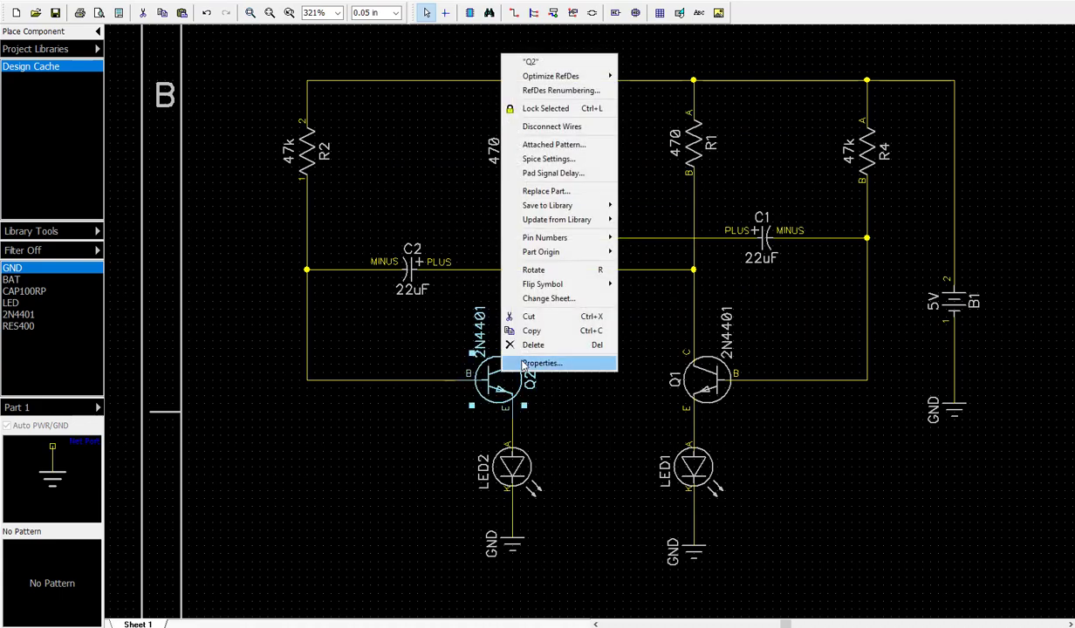
click(532, 363)
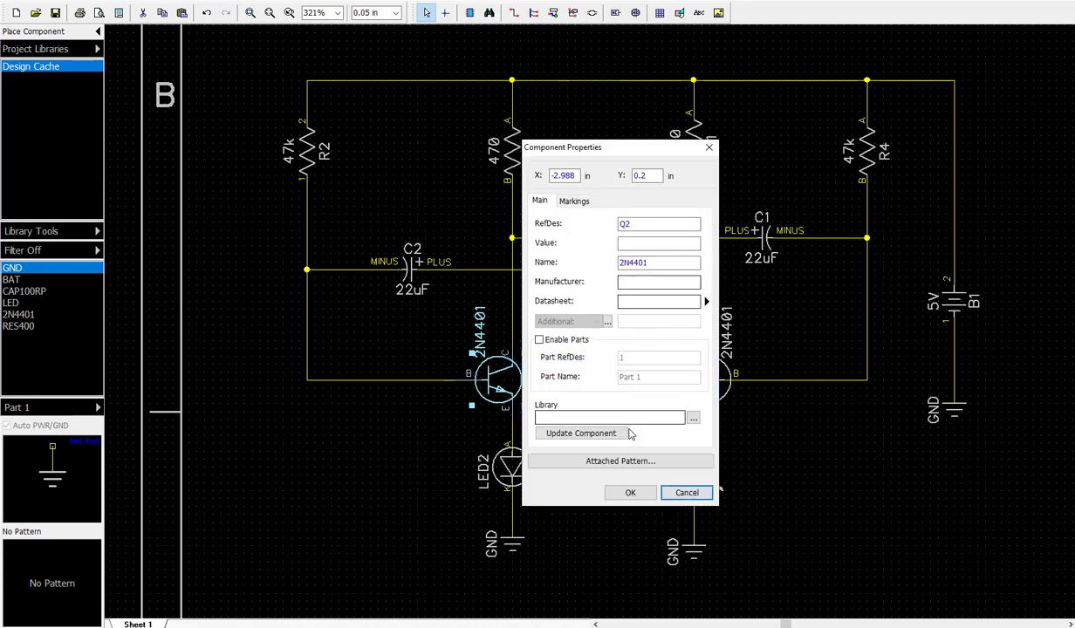
click(610, 462)
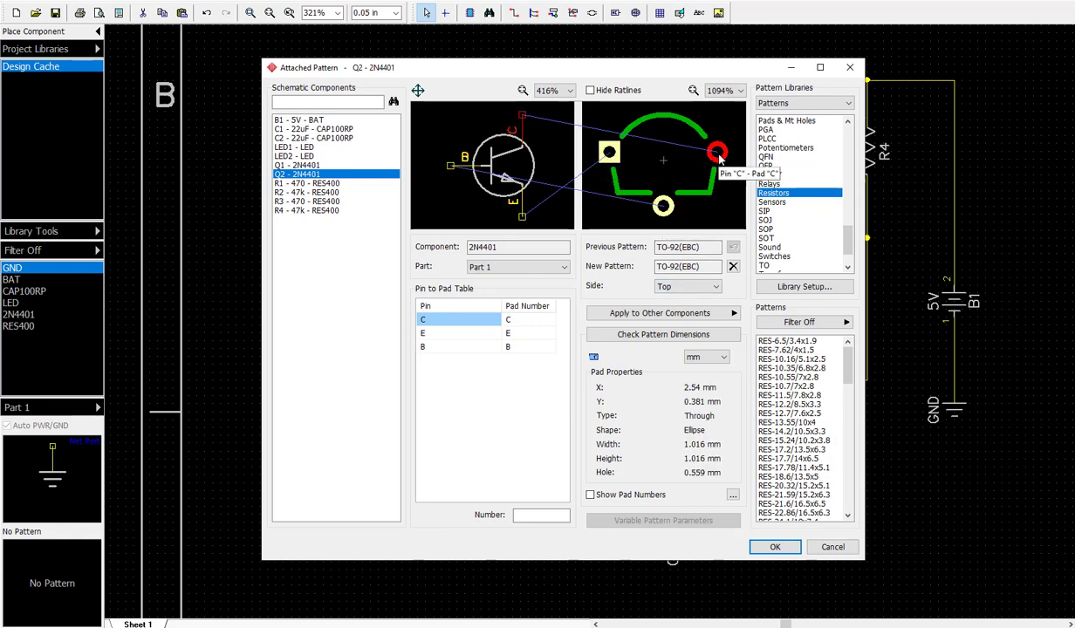
click(773, 548)
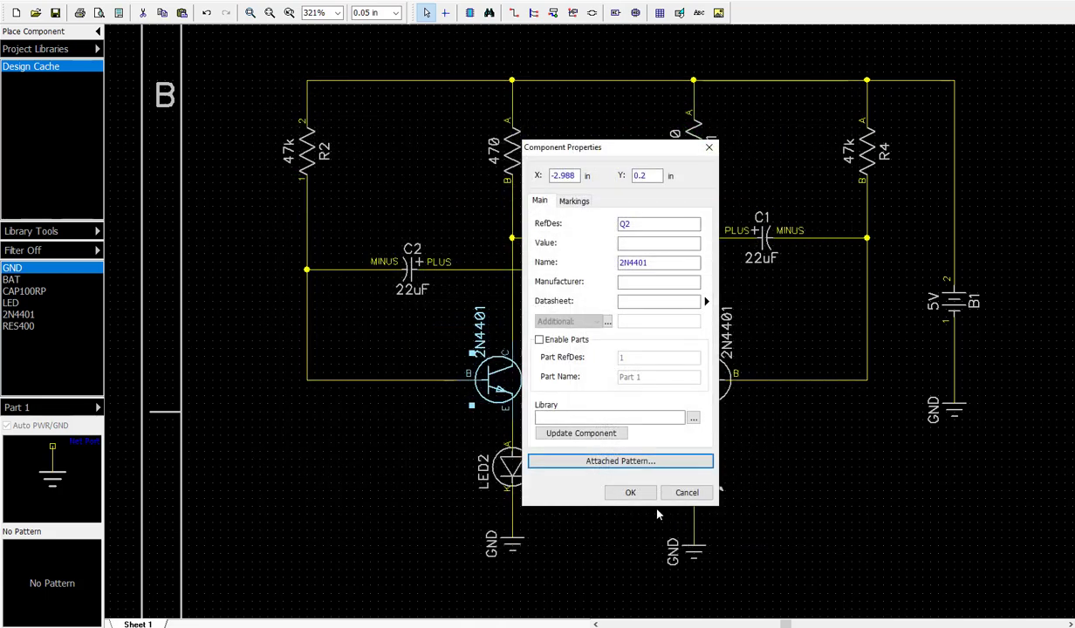
click(637, 493)
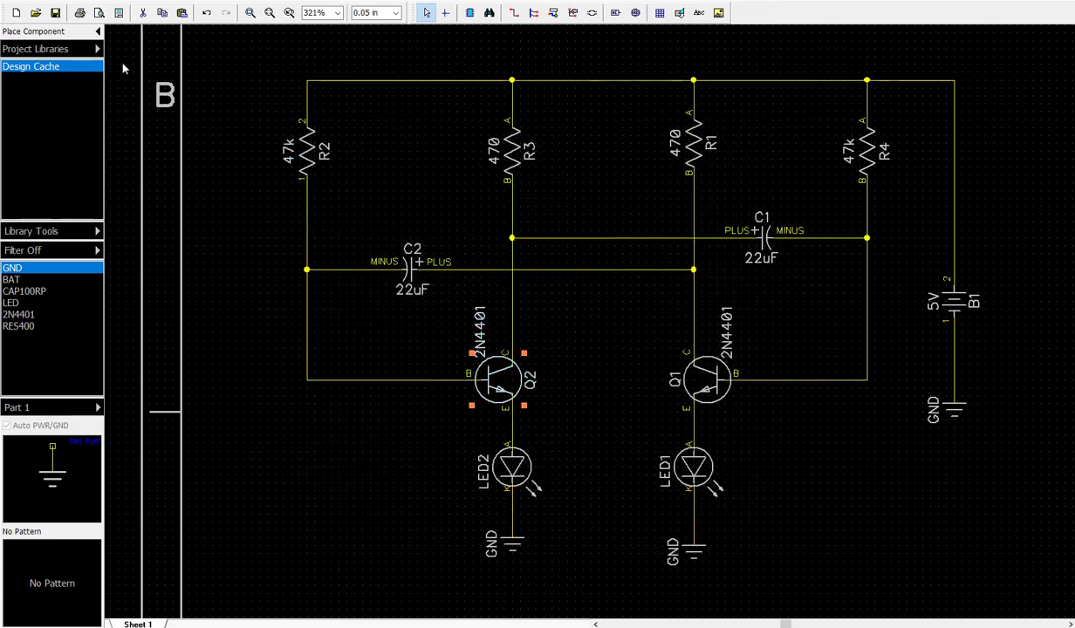
- Convert the schematic to a PCB layout with Use Schematic Rules kept
click(11, 3)
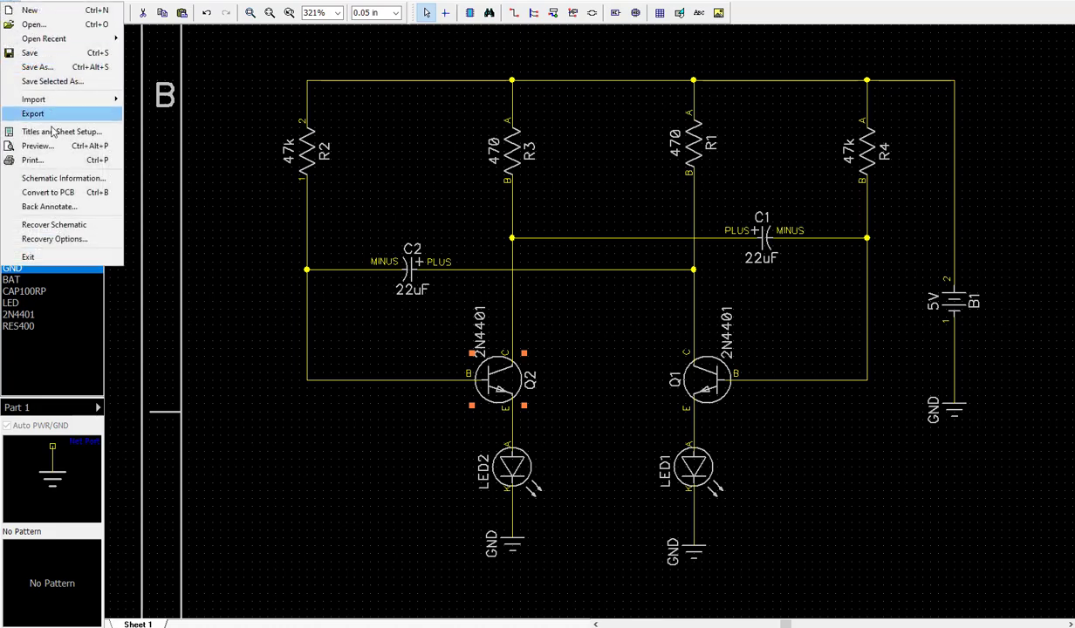
click(85, 193)
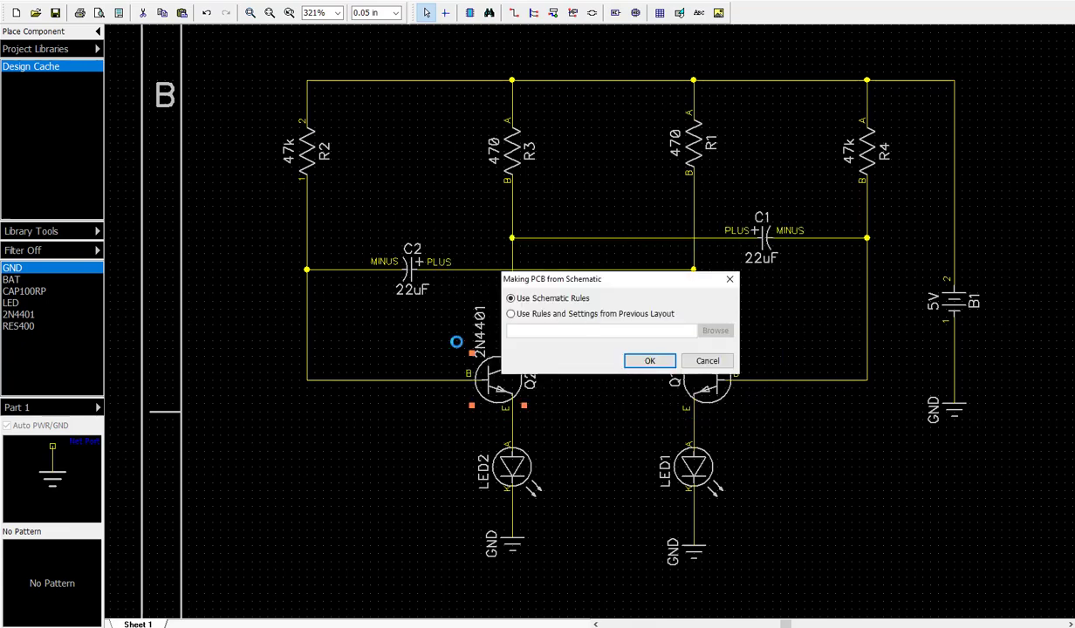
click(645, 359)
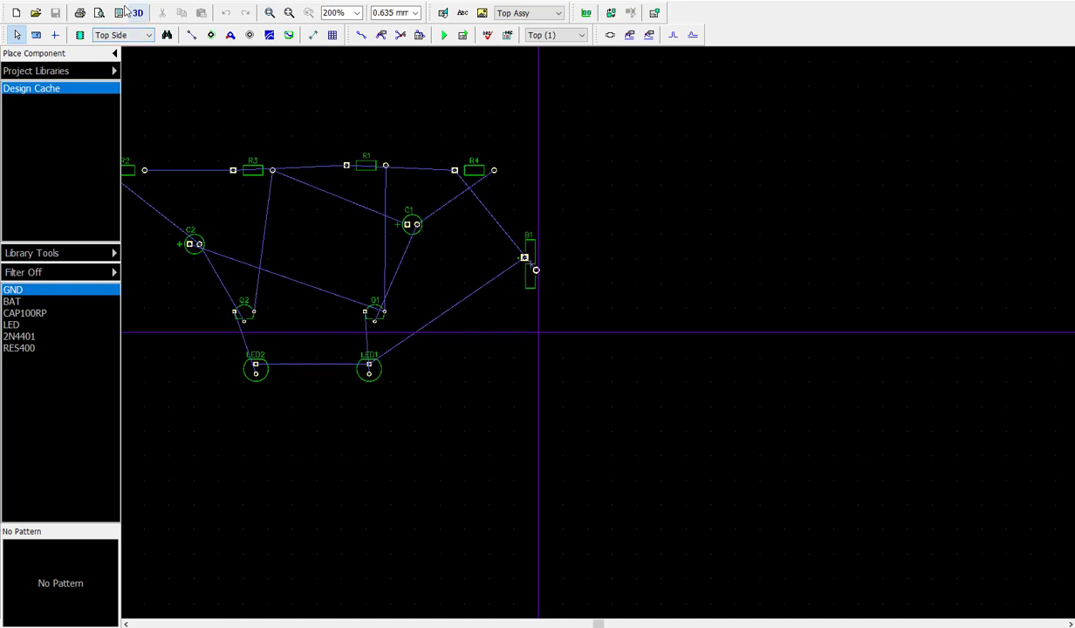
- Pack resistors, battery, capacitors, LEDs and transistors into one compact group with Arrange Components
click(114, 4)
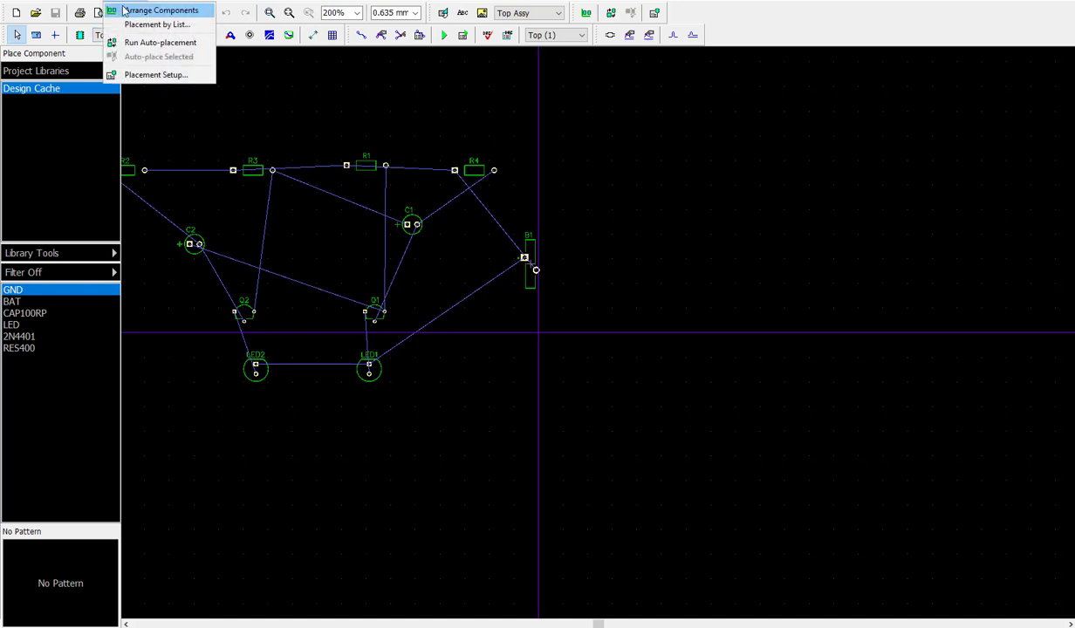
click(124, 11)
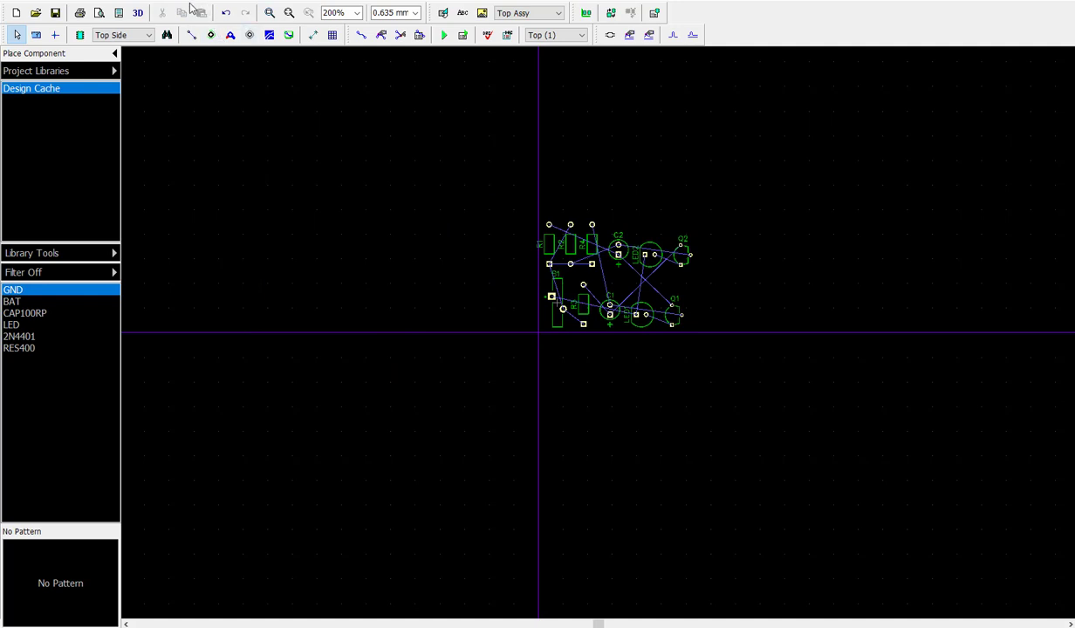
click(268, 14)
- Place LED1 and LED2 along the bottom, with Q1 and Q2 just above them
drag(458, 164, 756, 427)
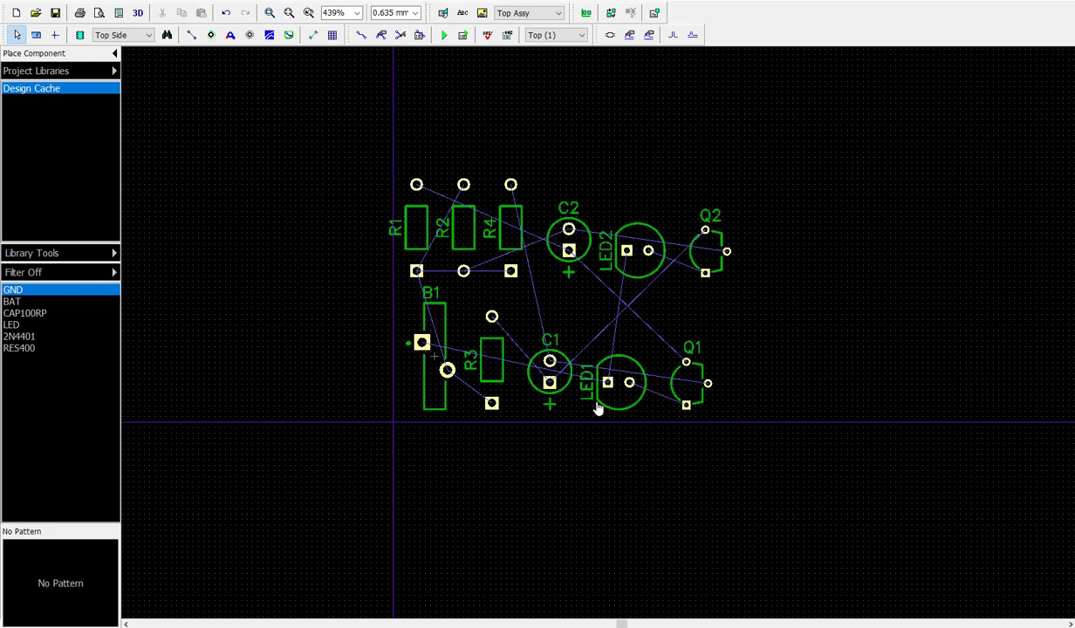
drag(597, 408, 451, 547)
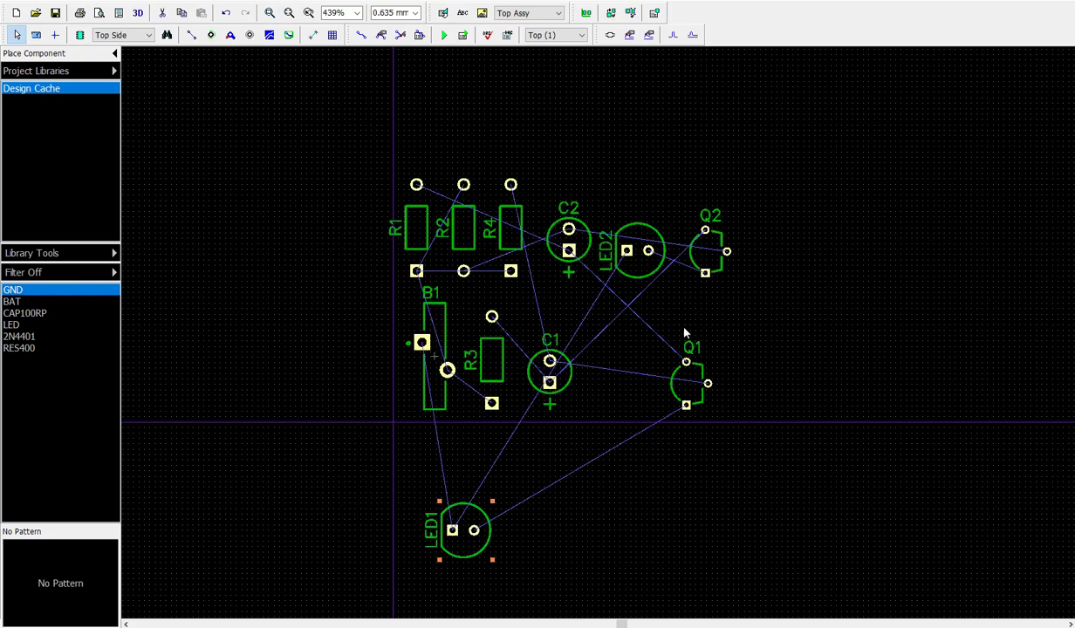
drag(646, 279, 567, 574)
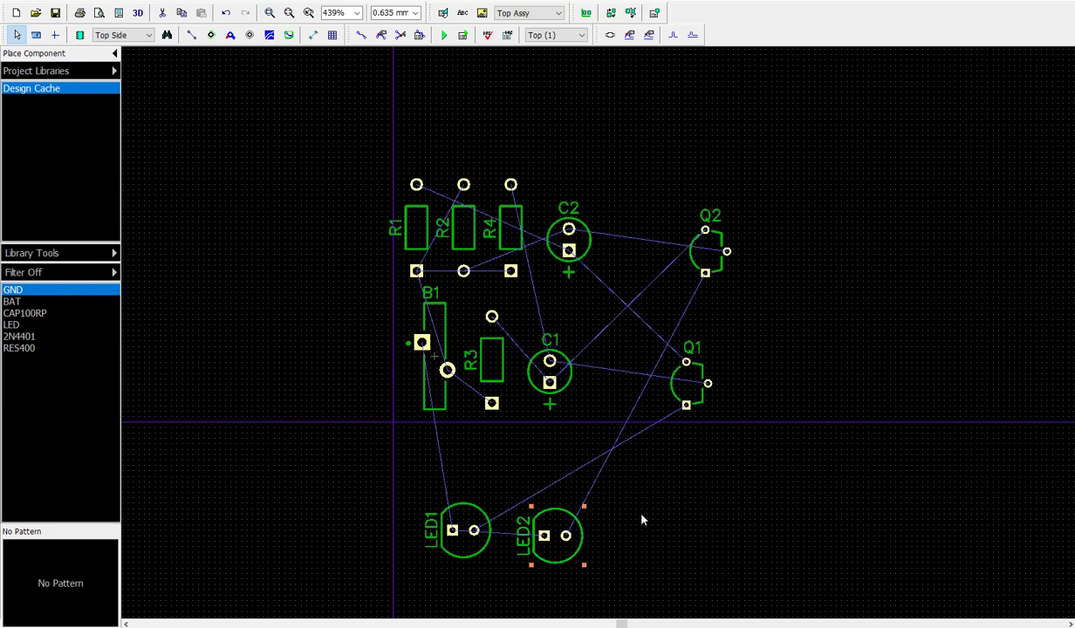
drag(692, 403, 480, 482)
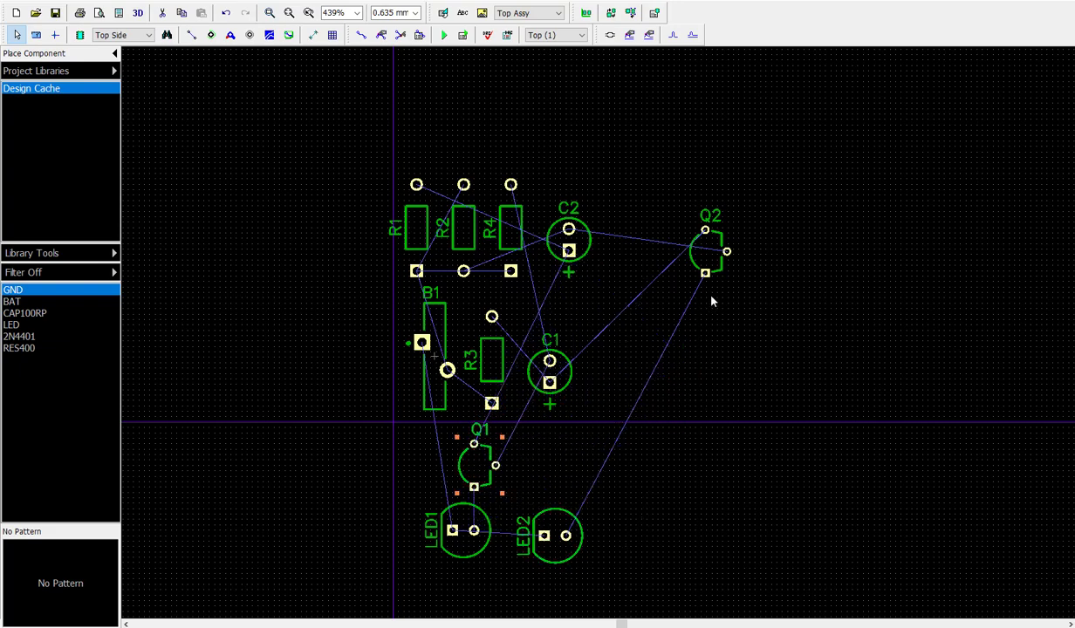
drag(716, 273, 576, 484)
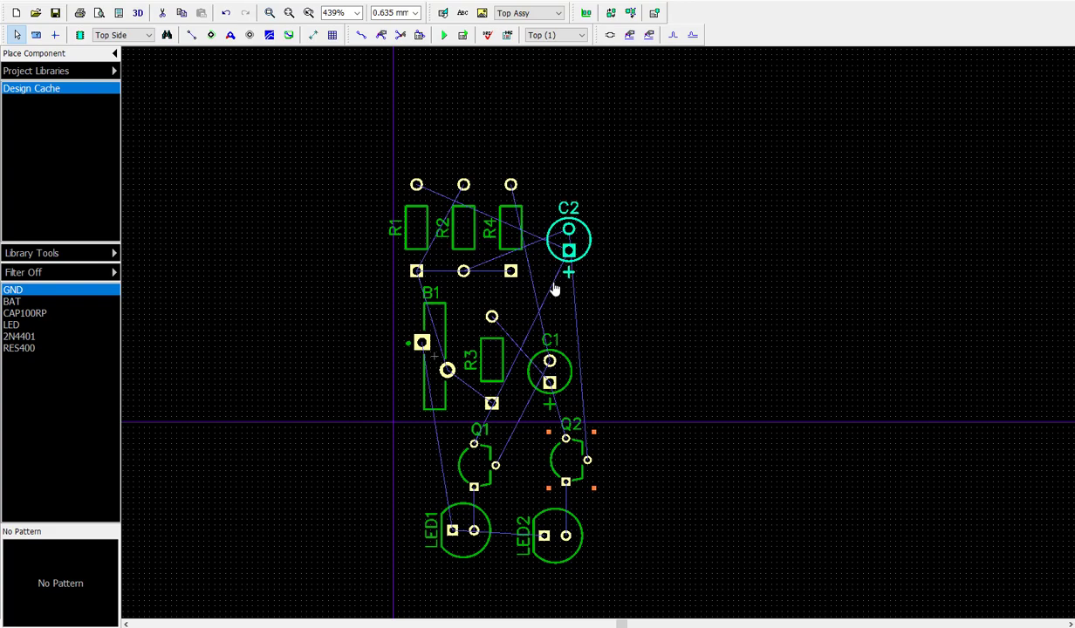
- Move C2 right and C1 left, line R3, R1, R2, R4 in a row, and put B1 lower right
drag(582, 255, 855, 323)
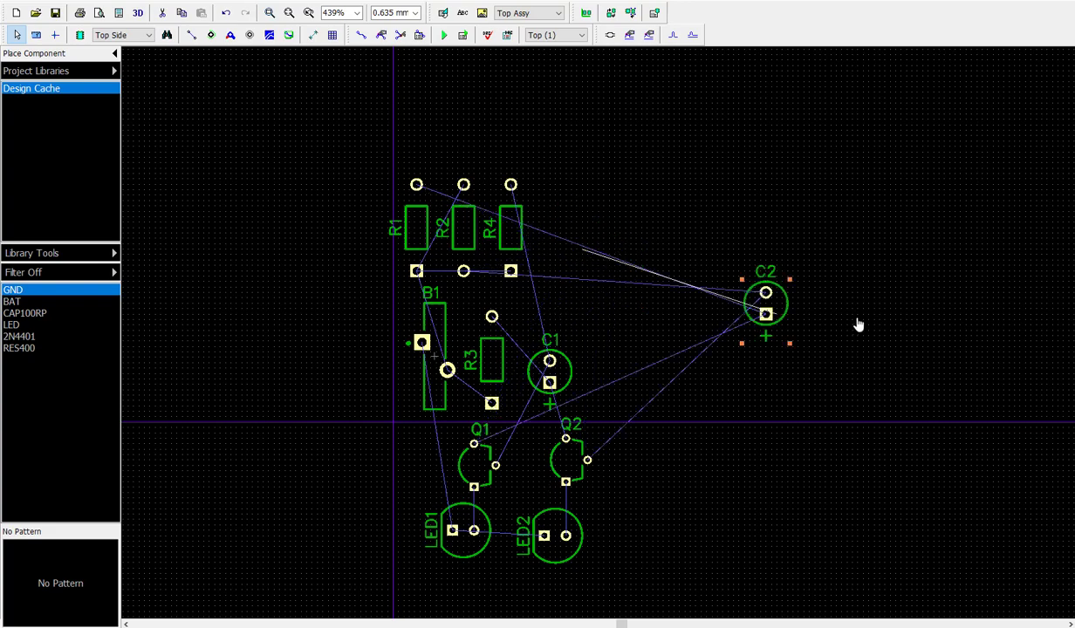
drag(547, 393, 289, 391)
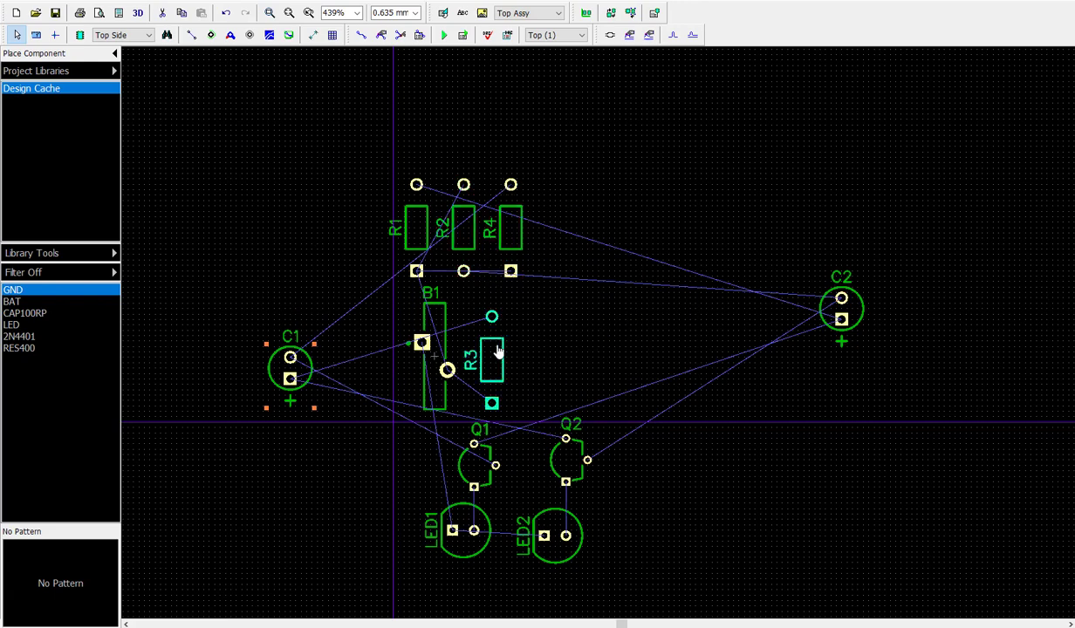
drag(486, 369, 582, 222)
drag(444, 344, 734, 359)
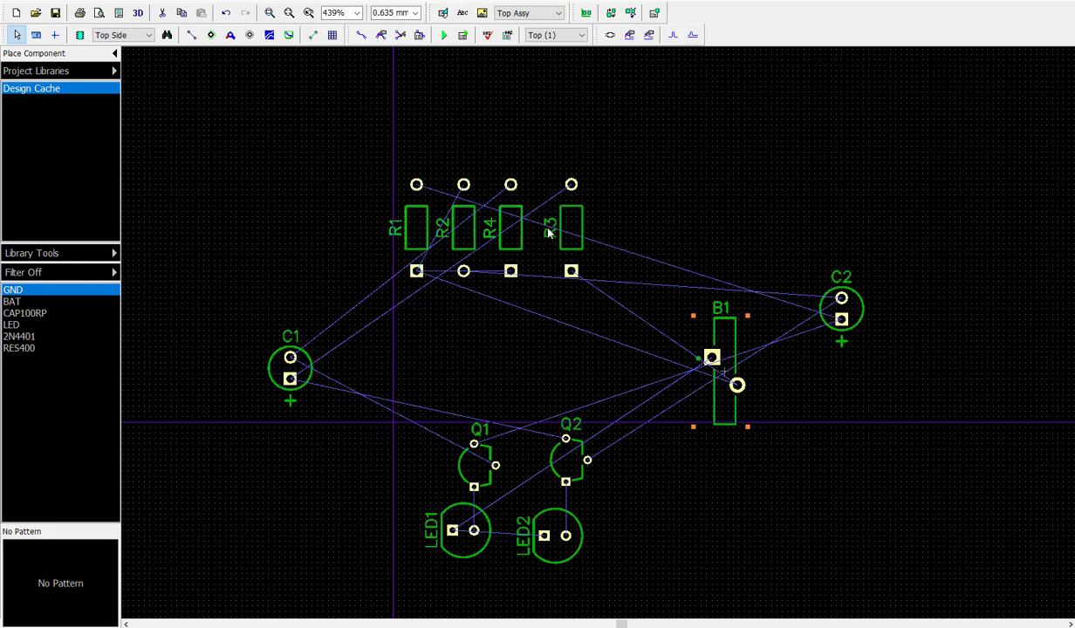
drag(524, 235, 633, 237)
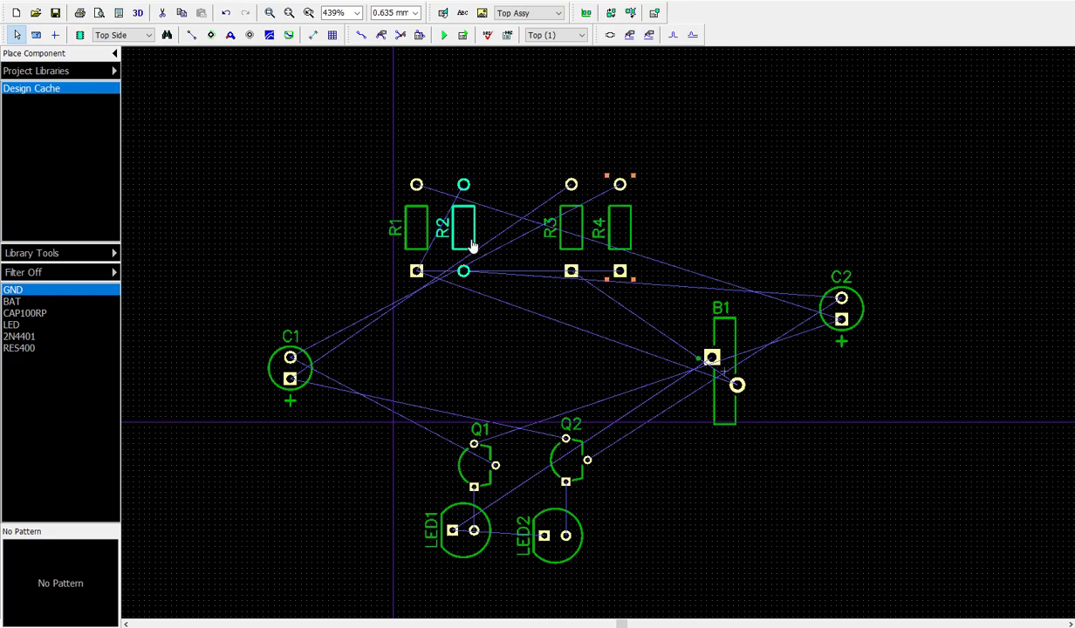
mouse_move(572, 234)
mouse_down()
mouse_move(507, 233)
mouse_move(575, 228)
mouse_up()
drag(420, 231, 469, 232)
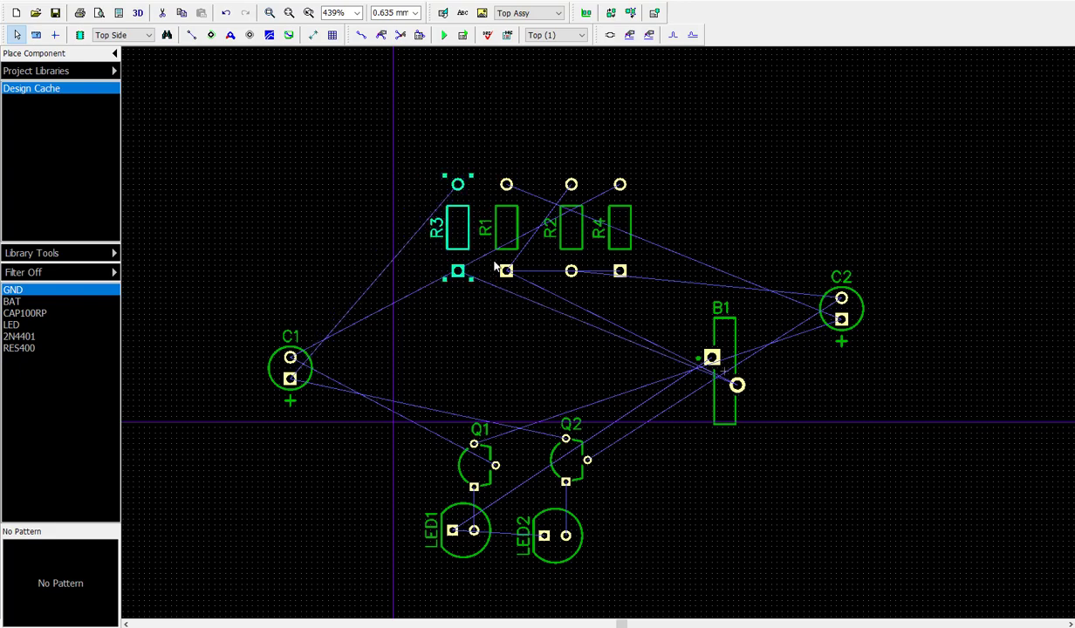
drag(729, 397, 815, 506)
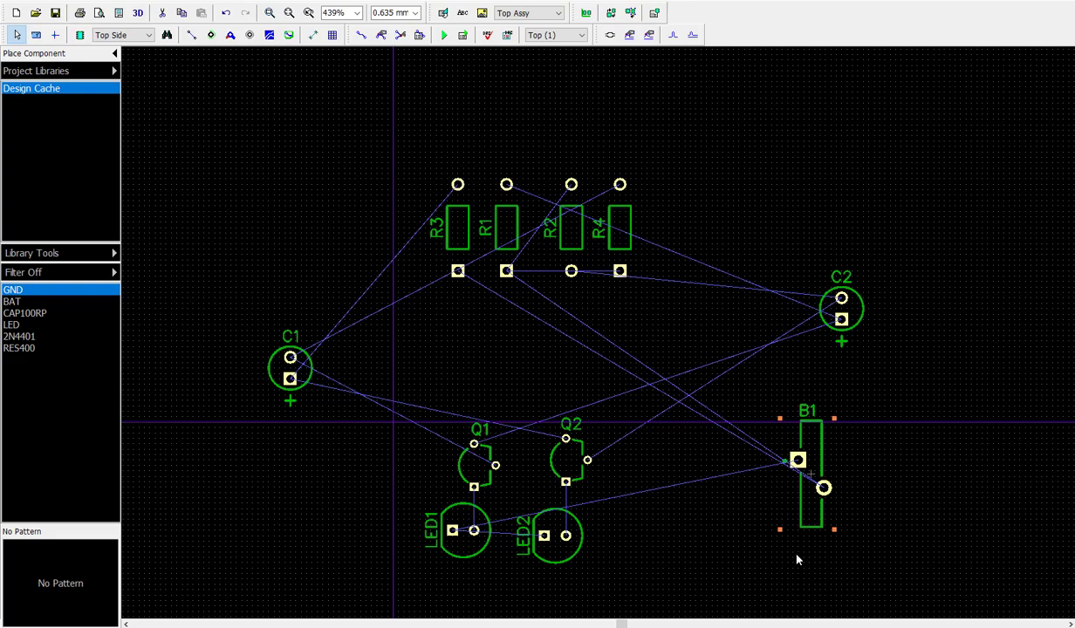
- Rotate battery B1 and set C2 and C1 side by side under the resistors
key(r)
key(r)
drag(814, 504, 834, 462)
drag(857, 316, 458, 398)
drag(303, 381, 572, 394)
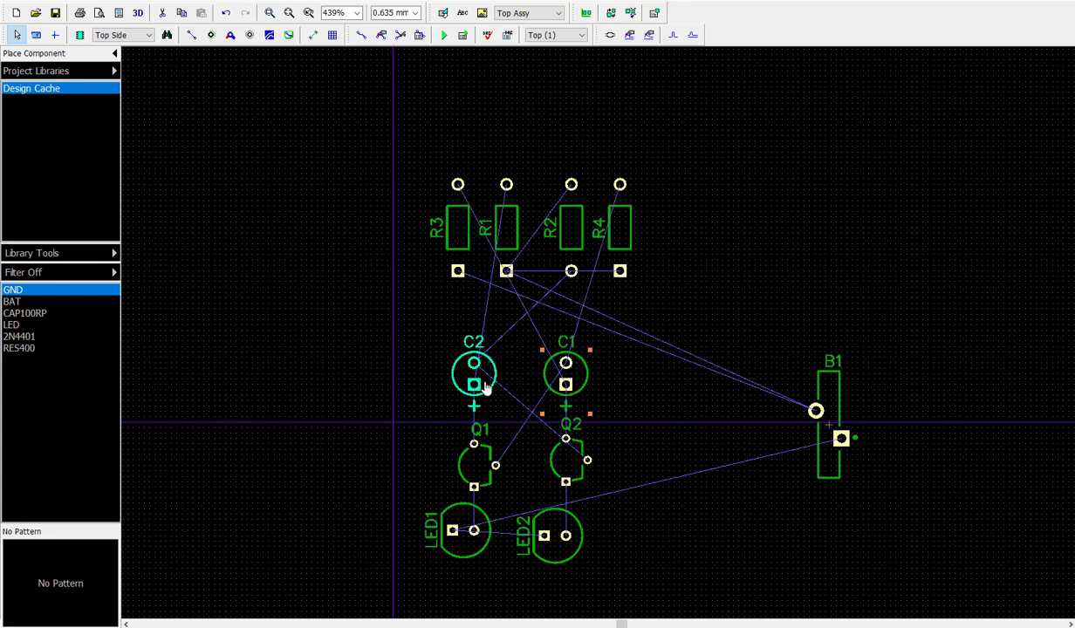
drag(475, 384, 480, 365)
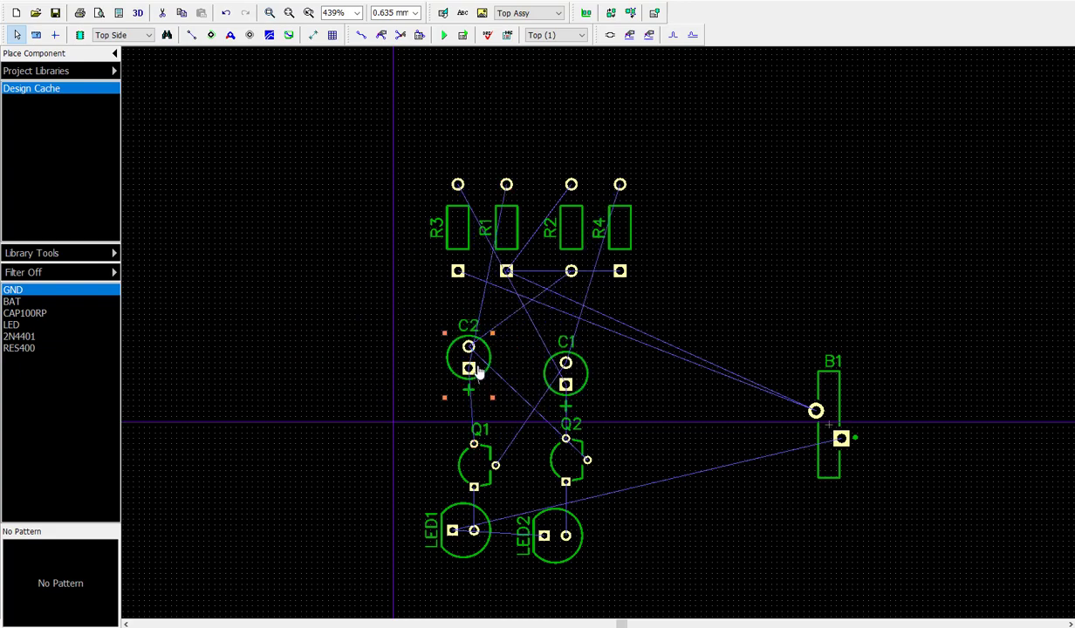
click(568, 390)
drag(570, 389, 566, 374)
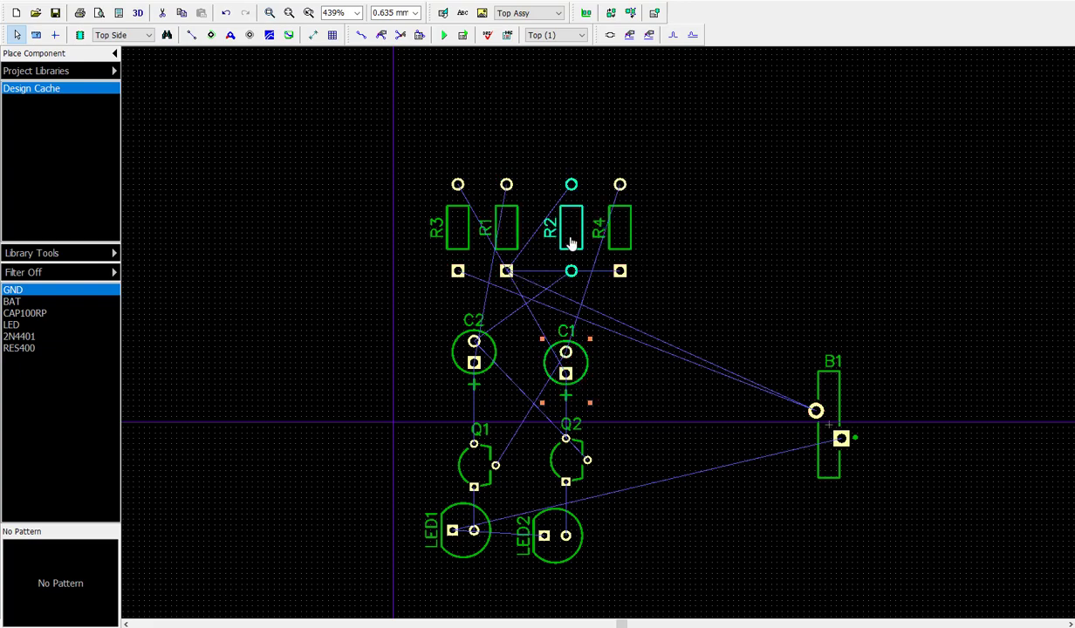
- Realign R2 vertically in the resistor row and move B1 up beside the capacitors
drag(571, 243, 570, 220)
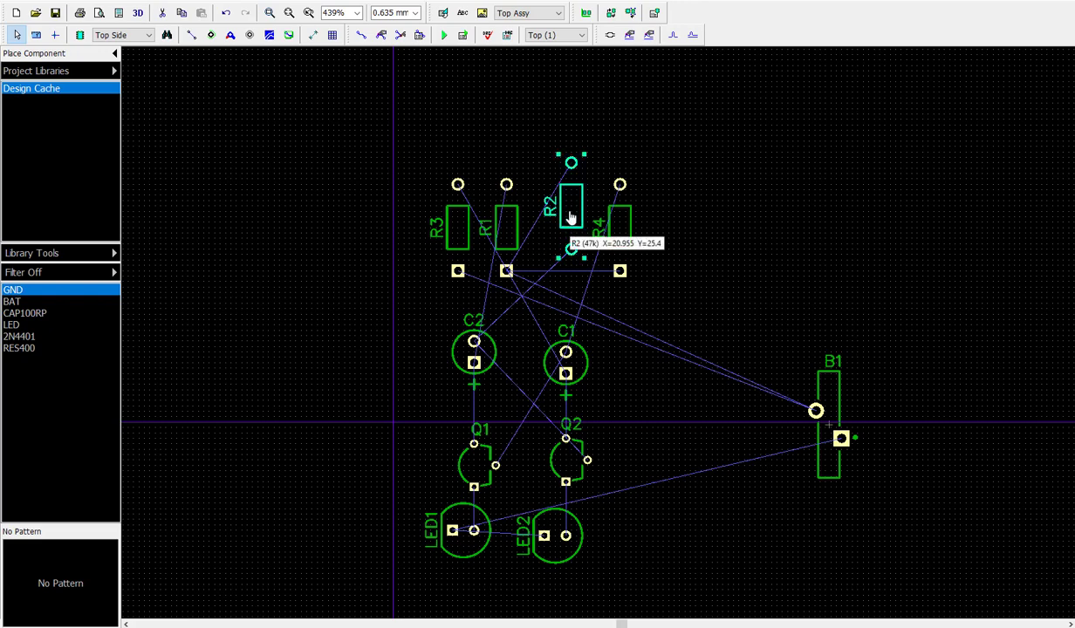
key(r)
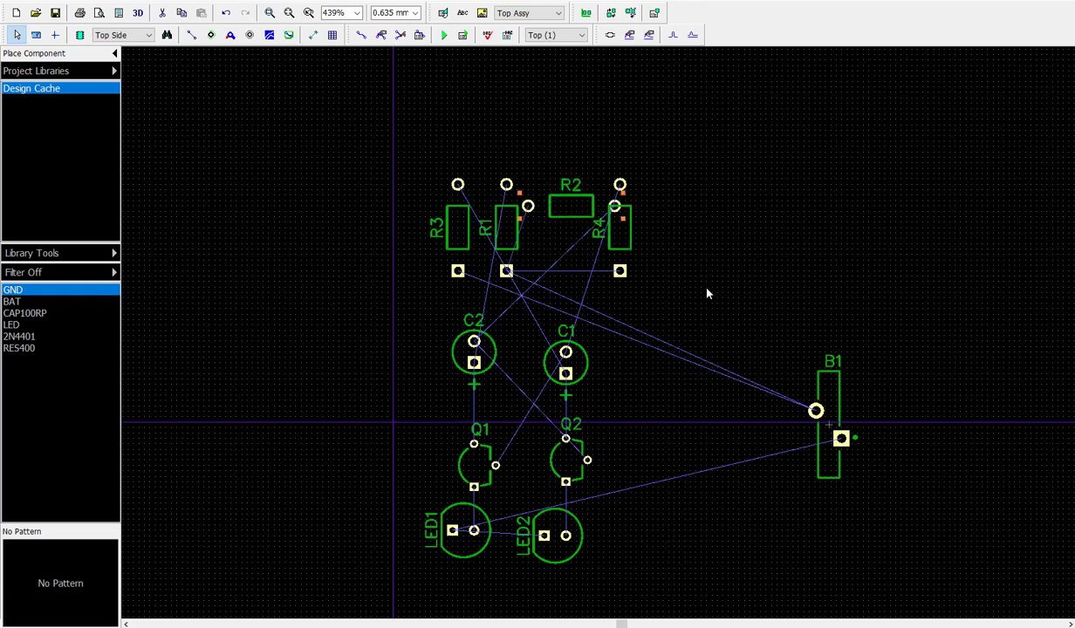
key(ctrl+z)
drag(568, 225, 563, 247)
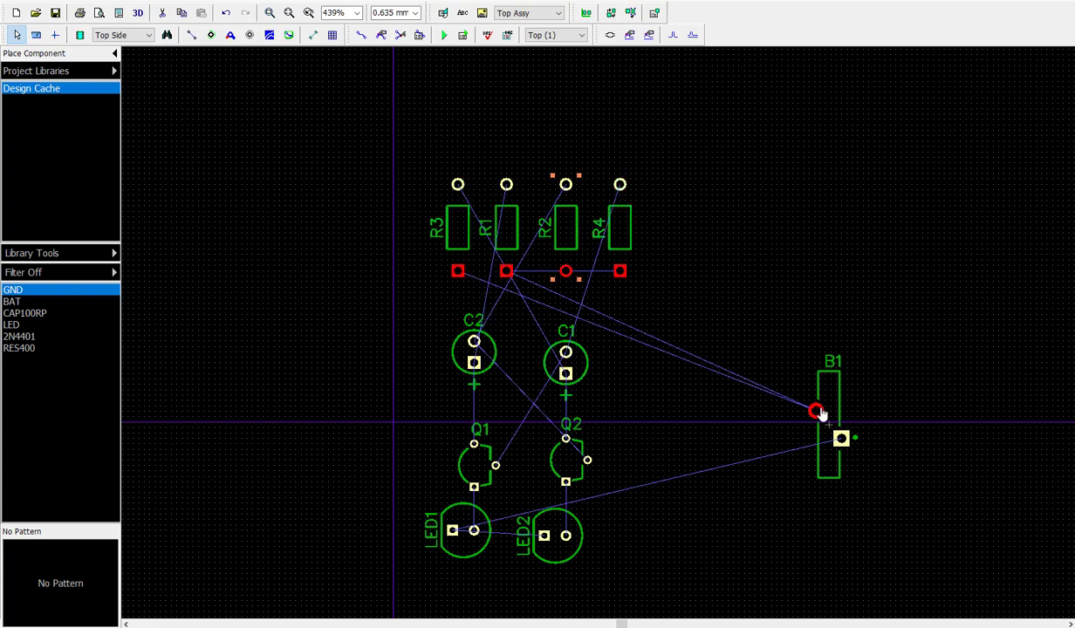
drag(818, 411, 695, 339)
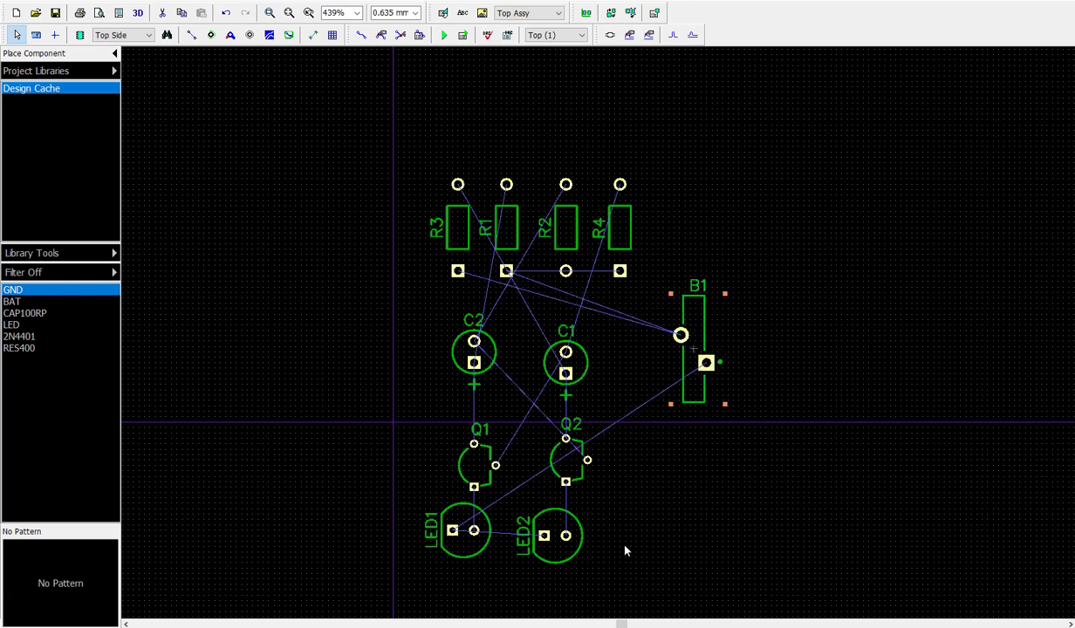
- Rotate LED1 and LED2 so their pads stack vertically, align them, and nudge R1 right
click(453, 545)
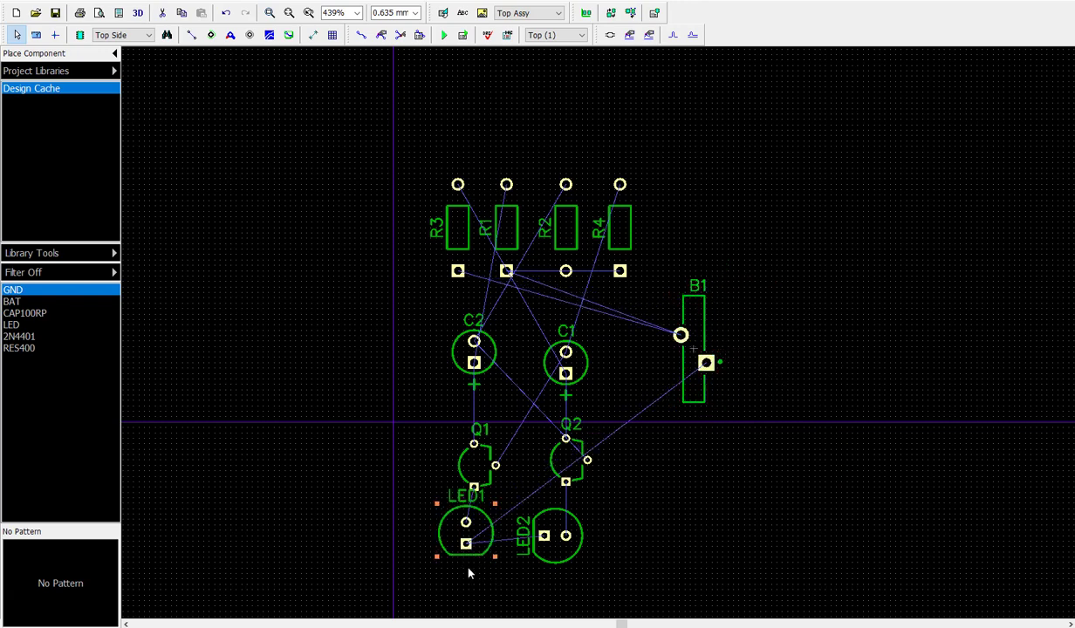
key(r)
drag(469, 562, 477, 585)
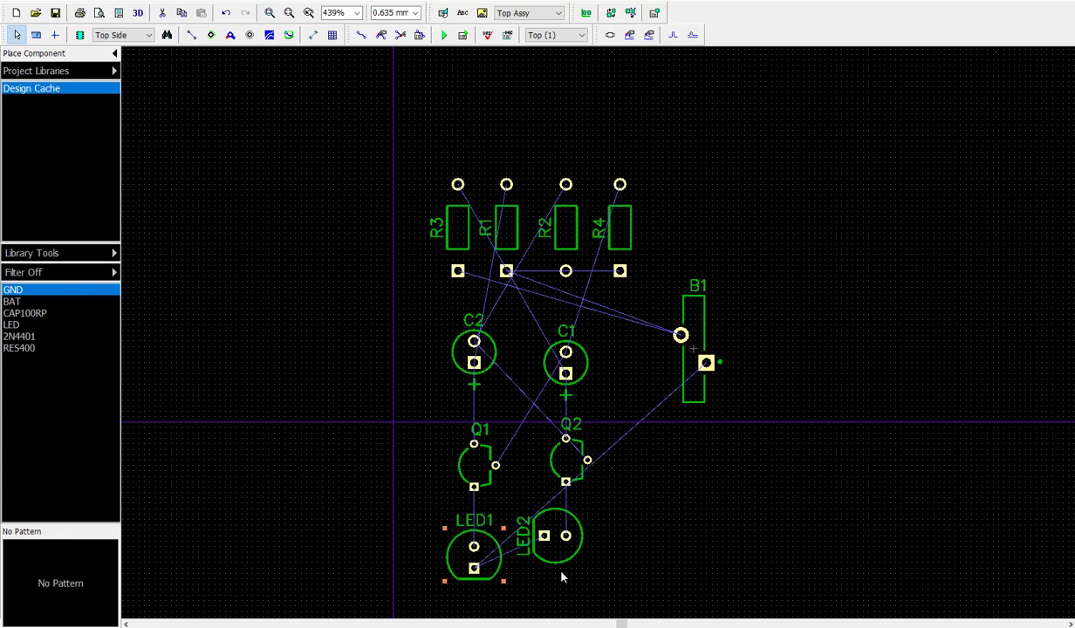
drag(558, 568, 577, 585)
key(r)
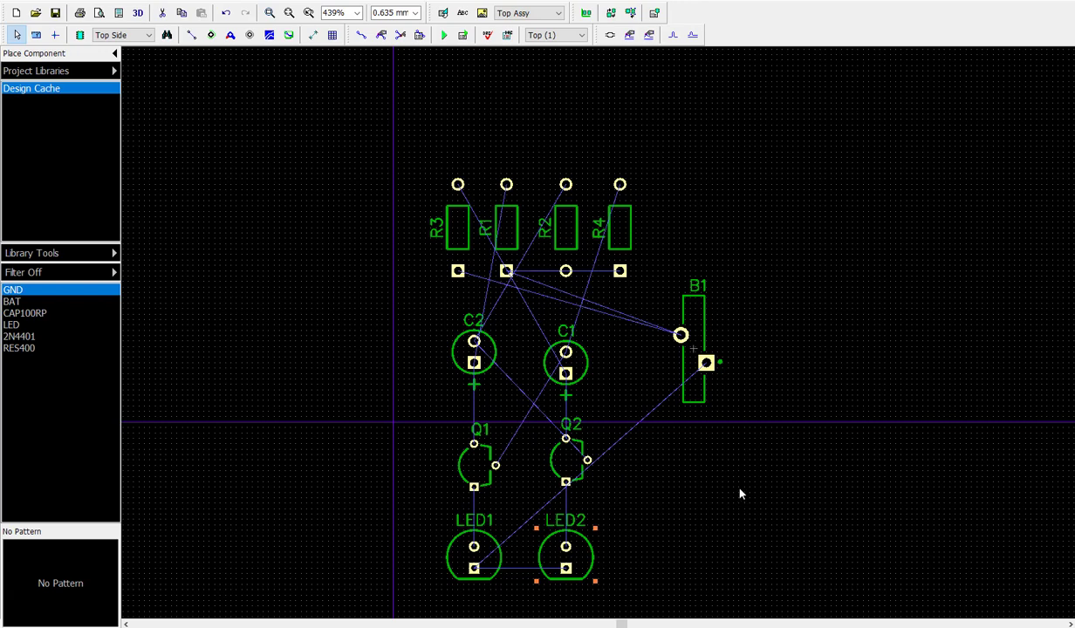
drag(511, 237, 516, 237)
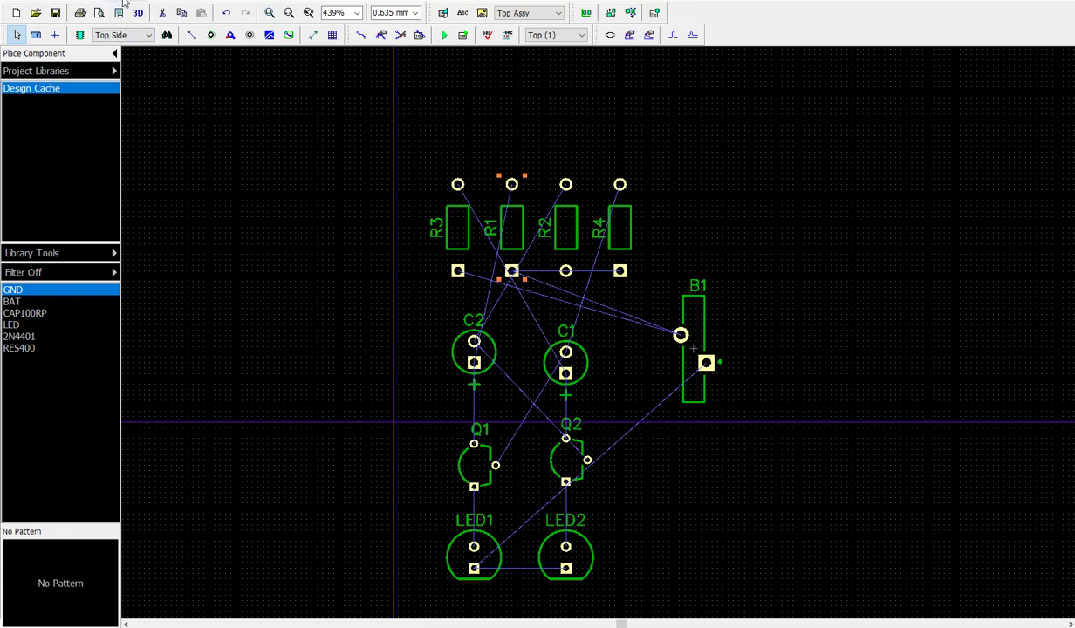
- Autoroute the board inside an outline, then display the Bottom (2) layer traces
click(157, 3)
click(188, 11)
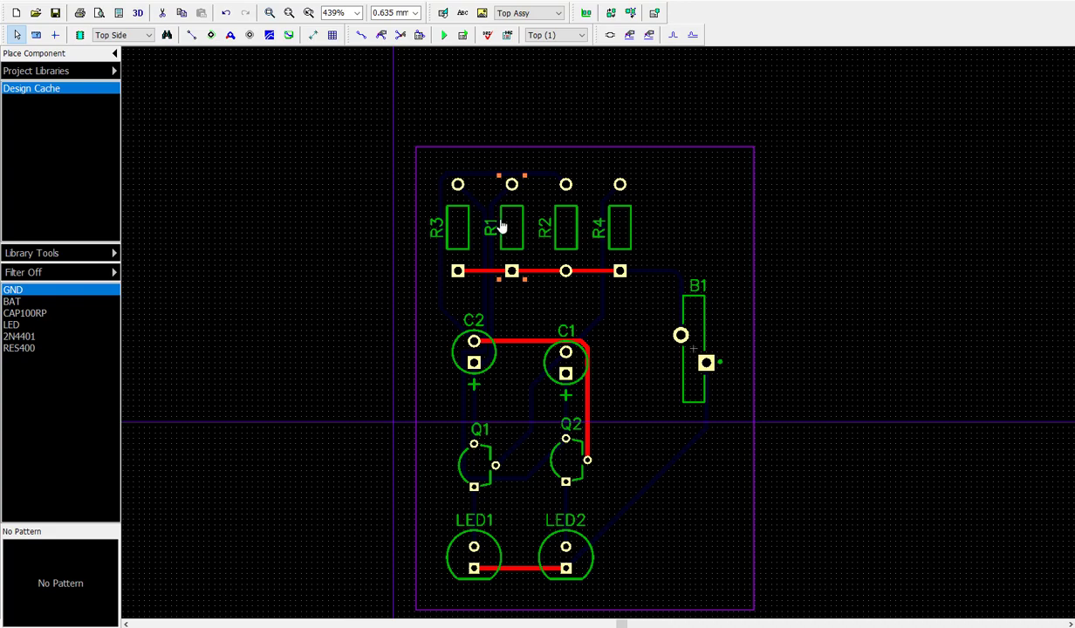
click(581, 35)
click(562, 58)
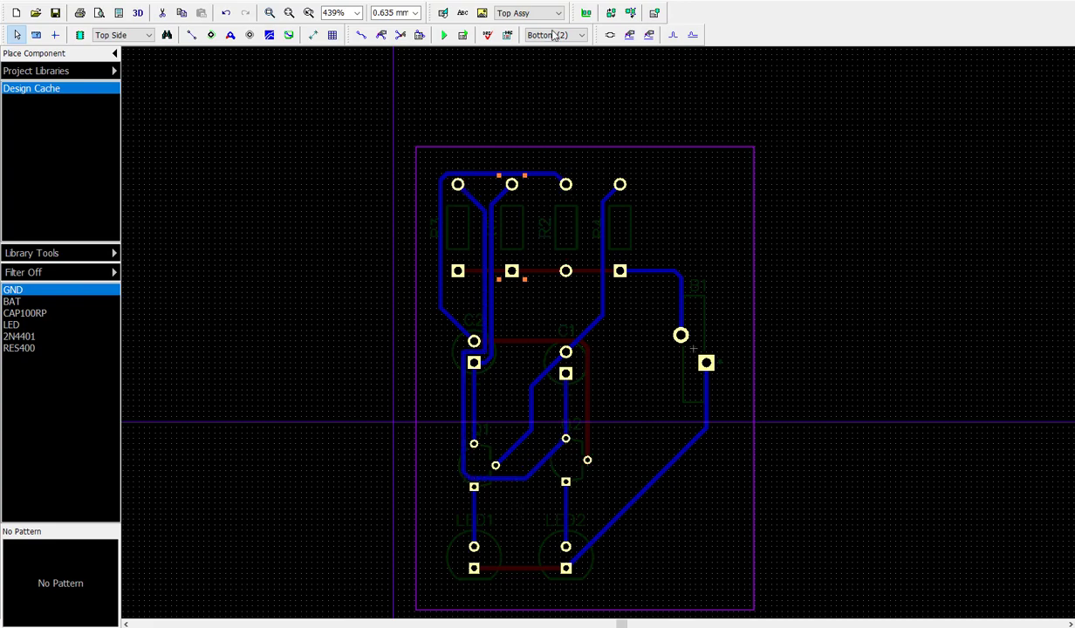
- Return to the Top (1) layer and unroute all traces back to ratsnest
click(582, 34)
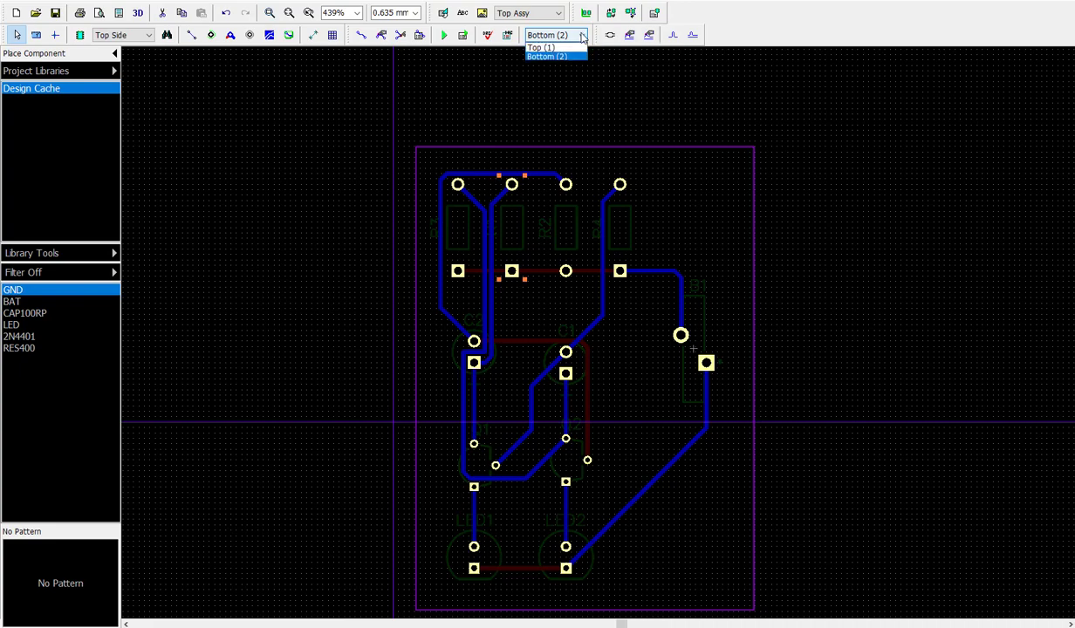
click(545, 48)
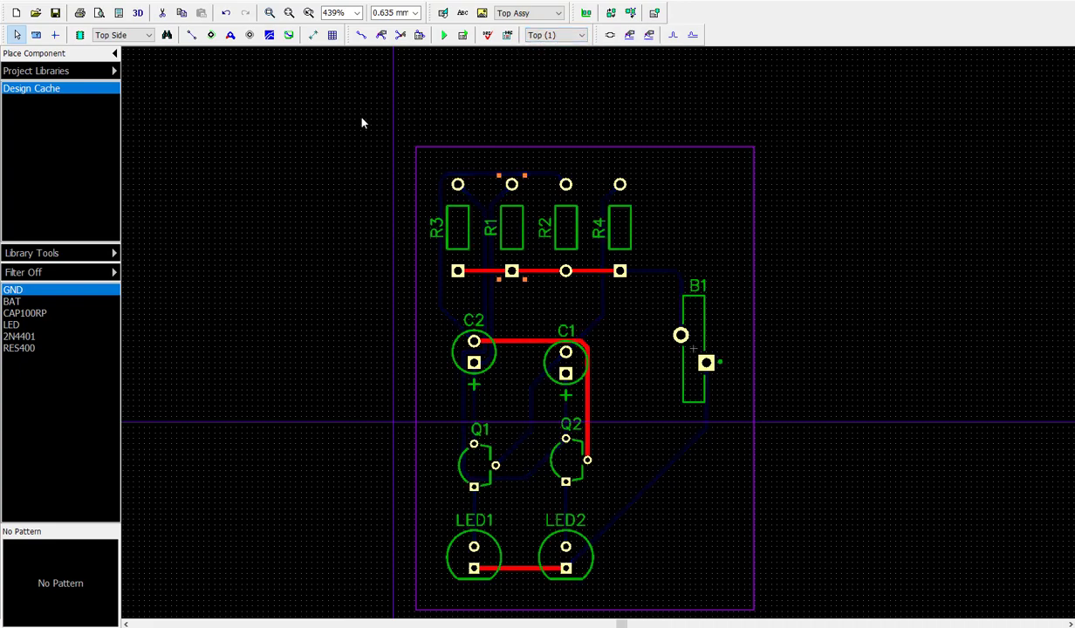
click(167, 1)
click(205, 208)
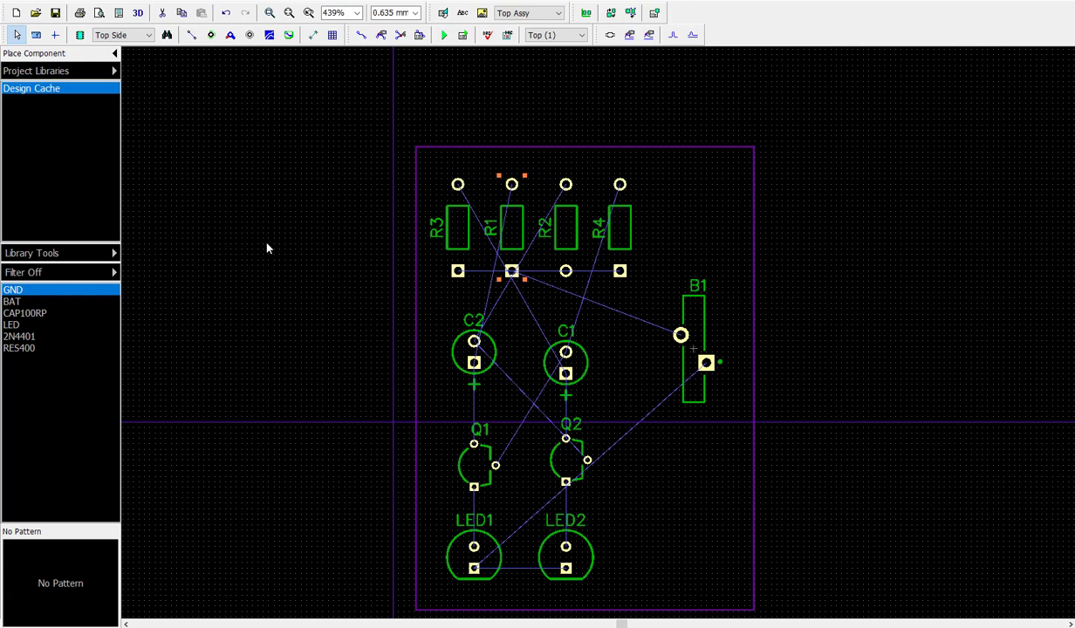
- Turn capacitors C1 and C2 horizontal
mouse_move(589, 379)
mouse_down()
mouse_move(619, 371)
mouse_move(607, 359)
mouse_move(600, 375)
mouse_move(561, 375)
mouse_move(576, 379)
mouse_up()
key(r)
key(r)
key(r)
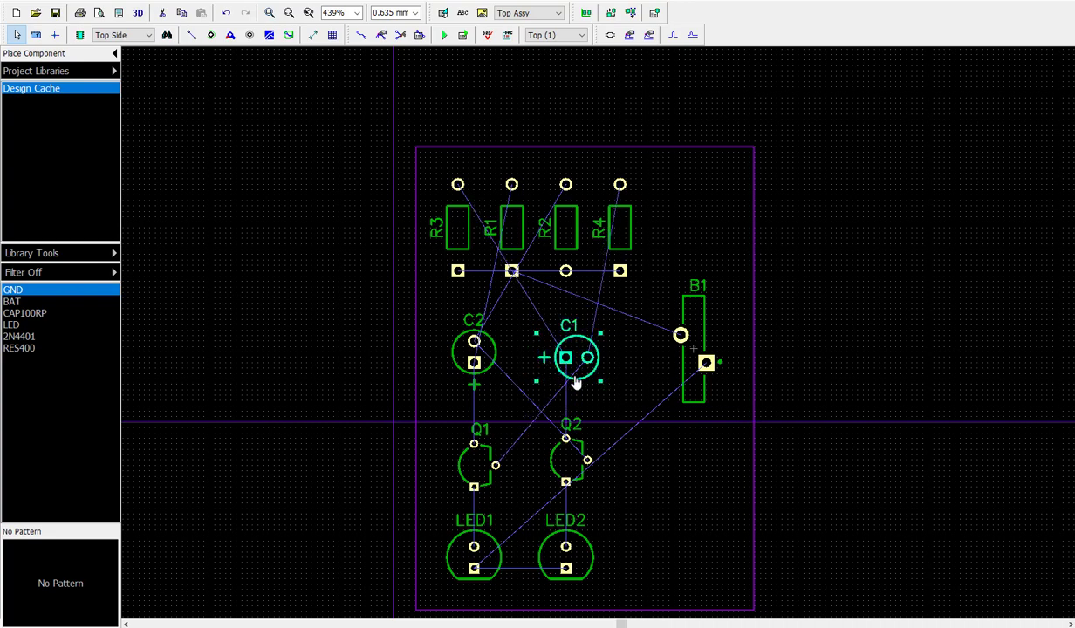
click(487, 378)
key(r)
key(r)
key(r)
key(r)
key(r)
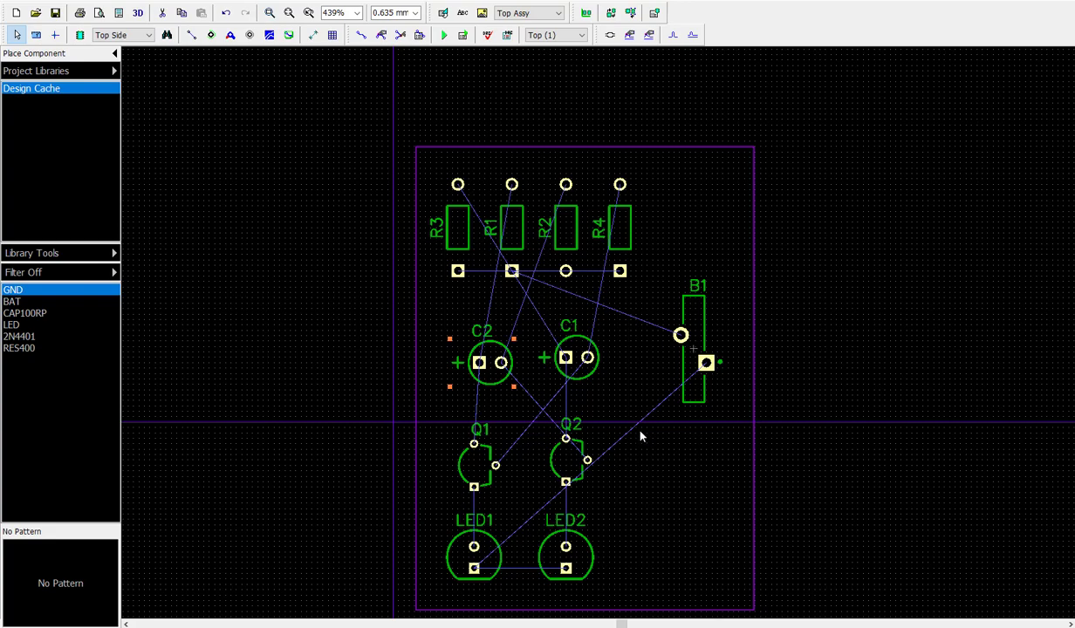
- Reorient resistors R3, R1, R2 and R4, flipping R3 and R1 and turning R4 horizontal
click(457, 260)
key(r)
key(r)
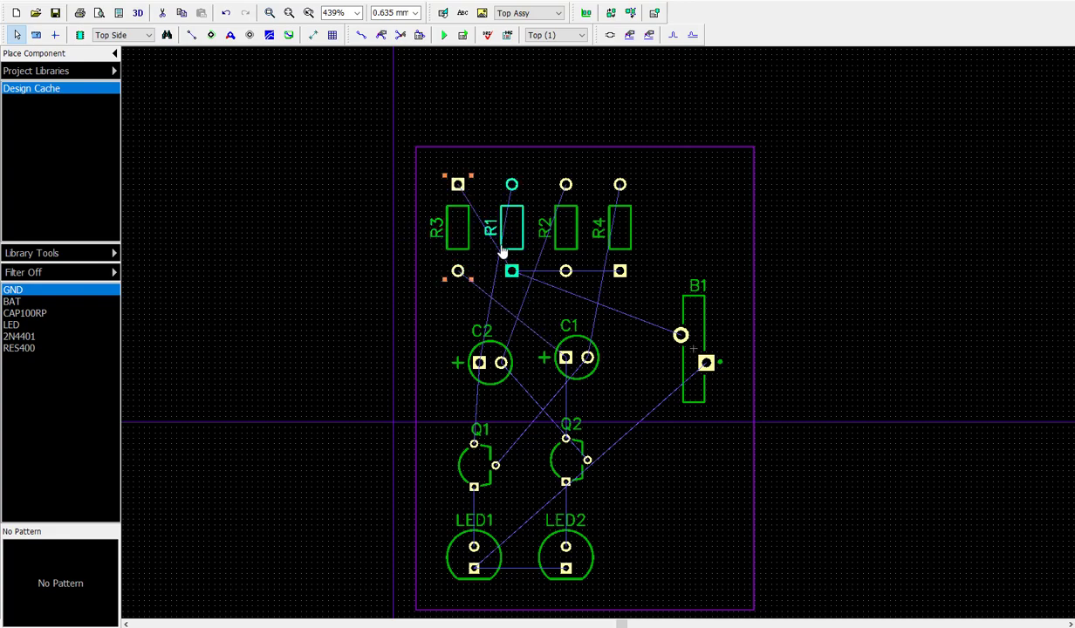
click(502, 253)
key(r)
key(r)
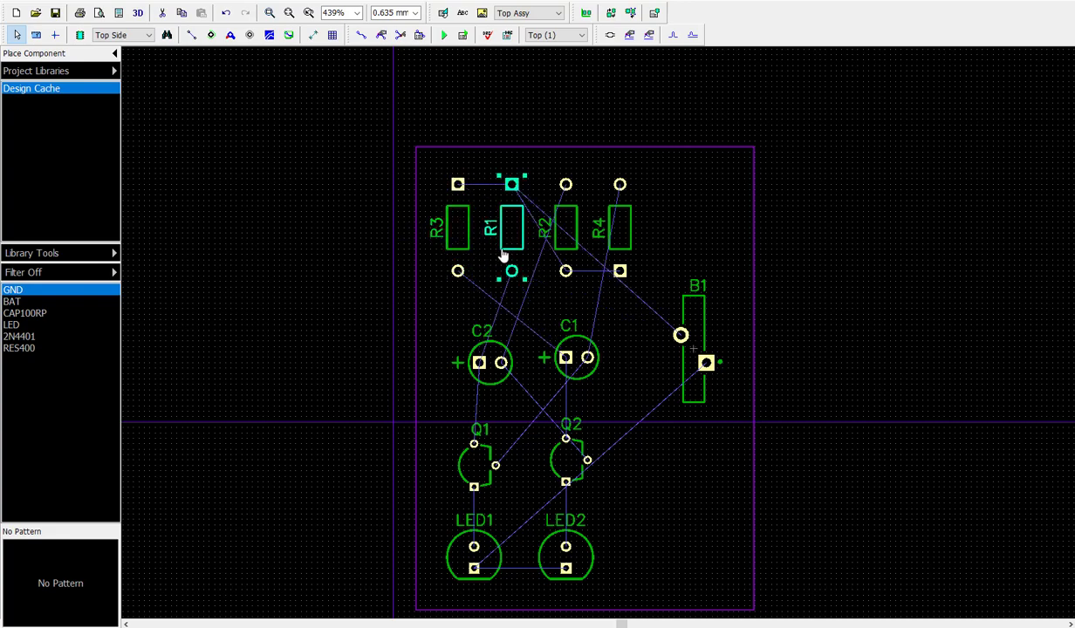
click(556, 241)
key(r)
key(r)
click(619, 244)
key(r)
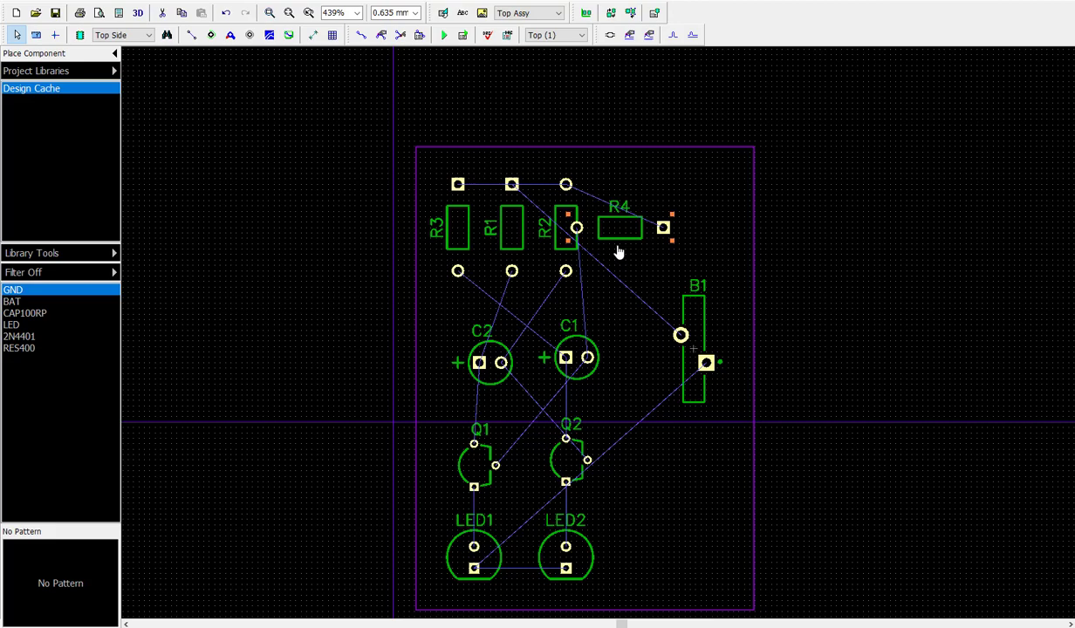
key(r)
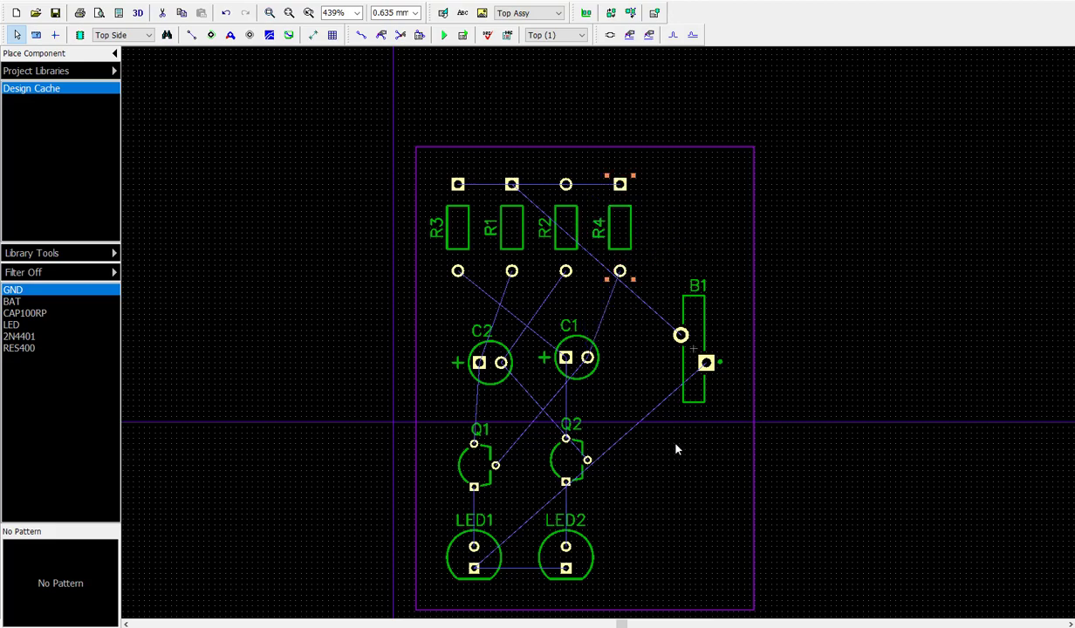
click(158, 1)
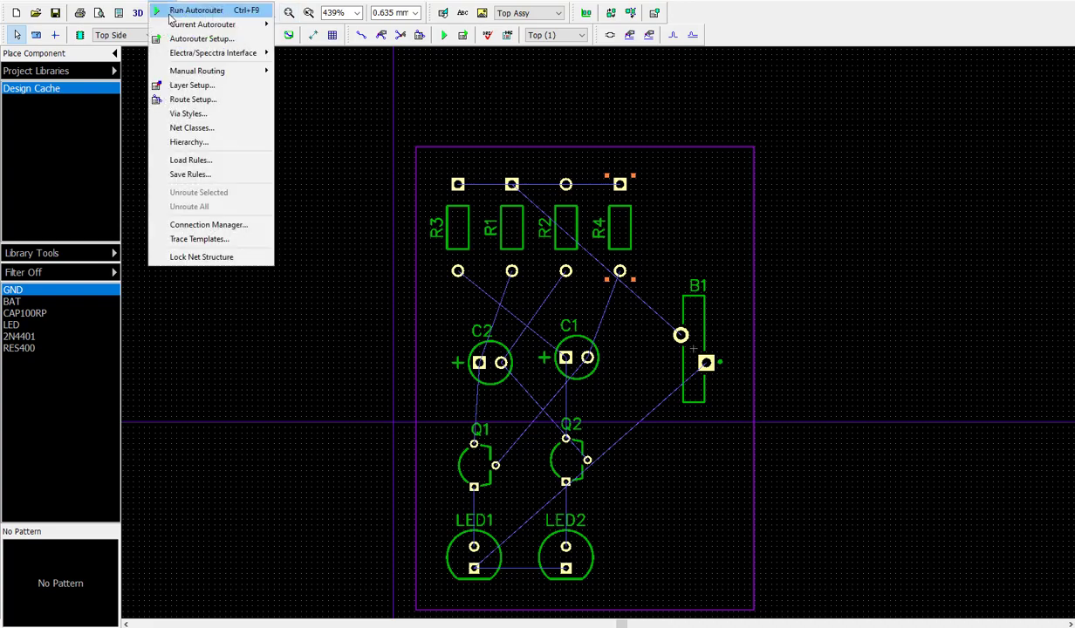
click(191, 10)
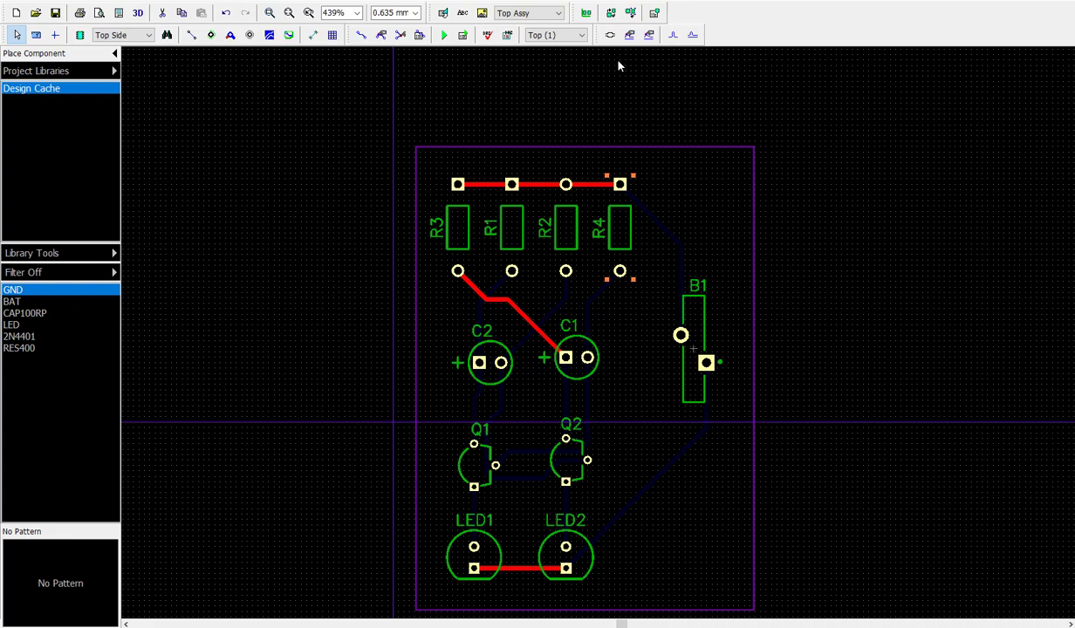
click(580, 35)
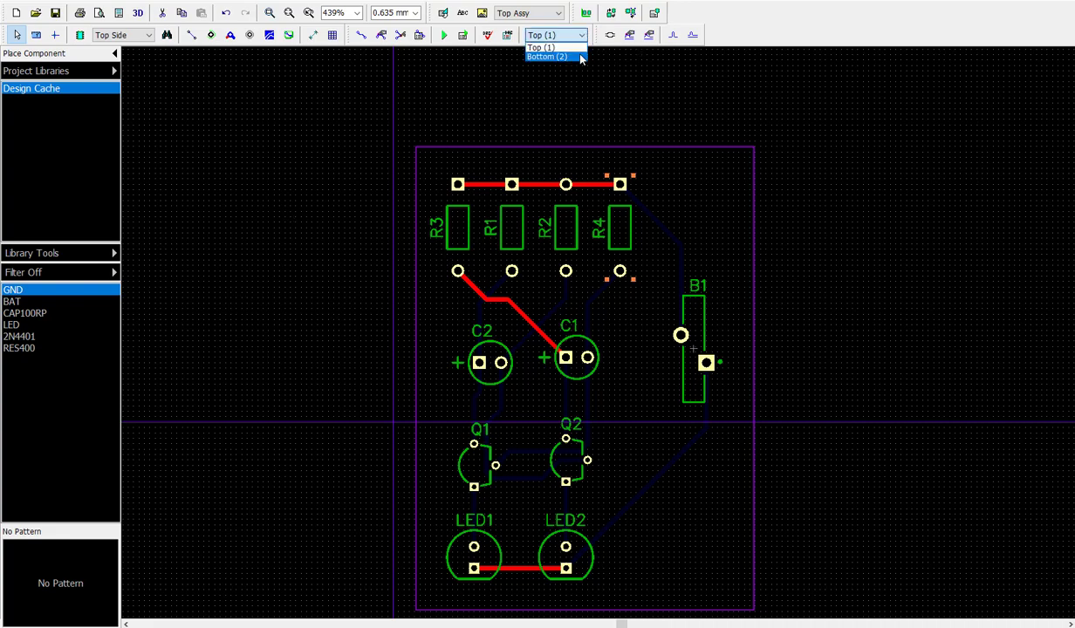
click(550, 57)
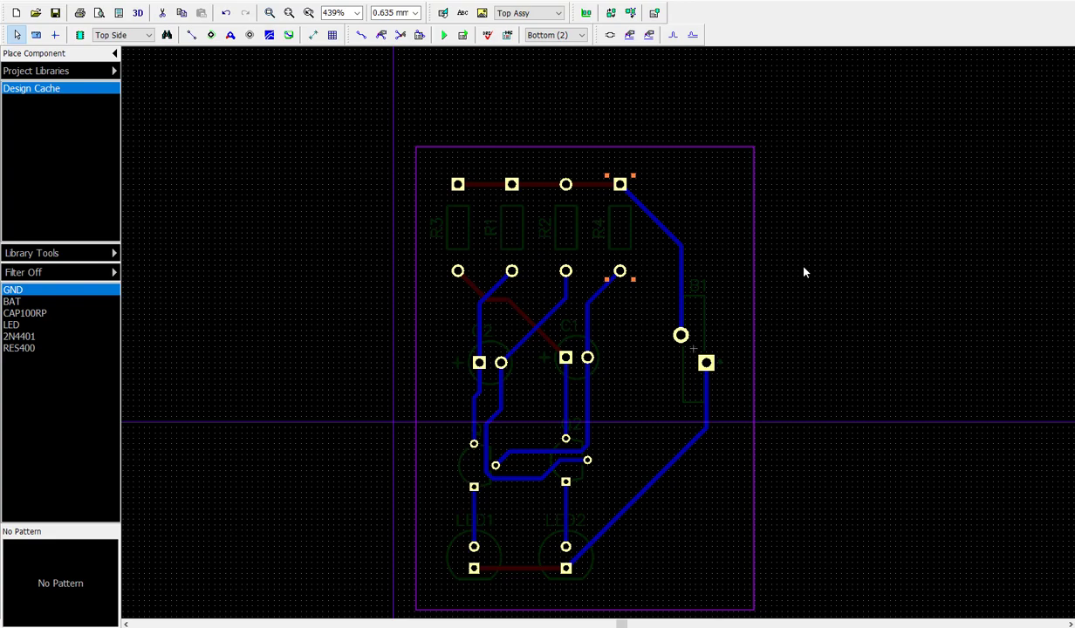
click(559, 35)
click(550, 46)
click(565, 185)
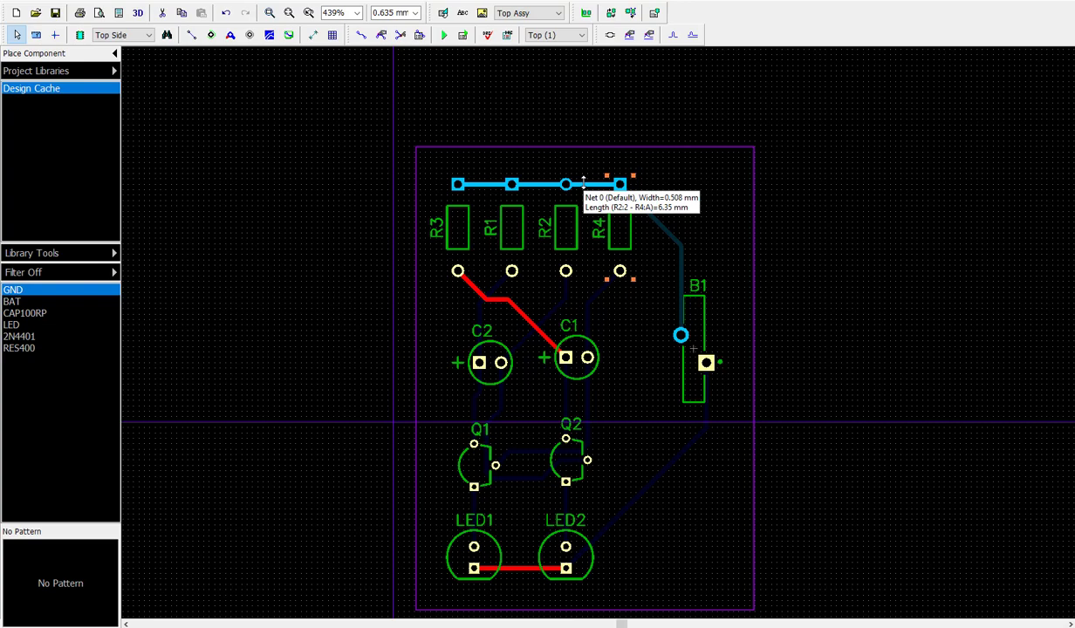
- Set the Net 0 trace along the resistor pads to a custom 0.9 mm width
right_click(583, 182)
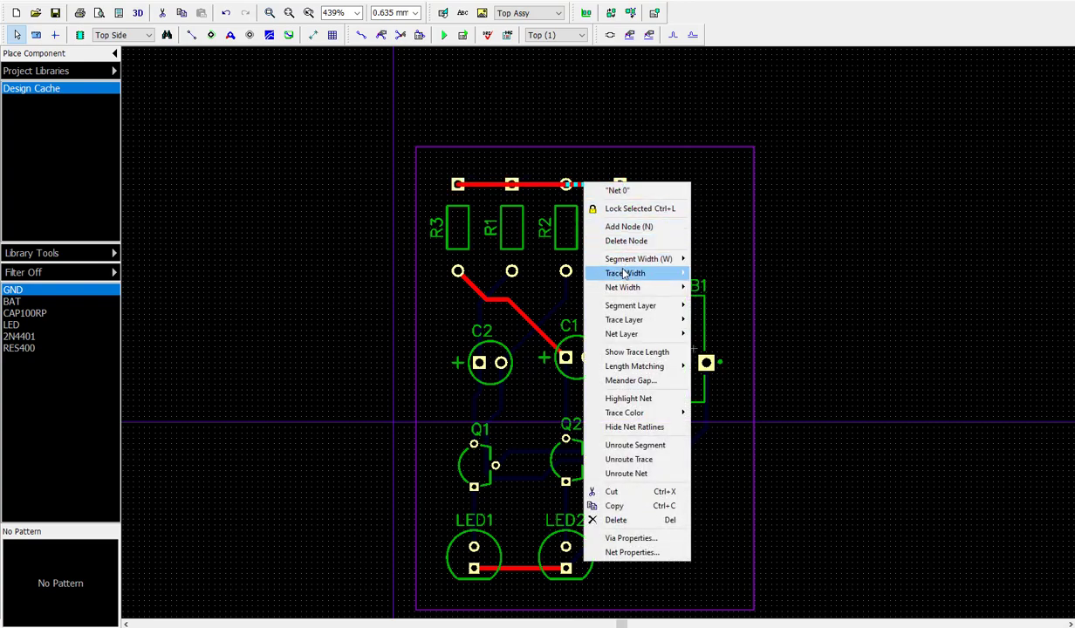
mouse_move(625, 273)
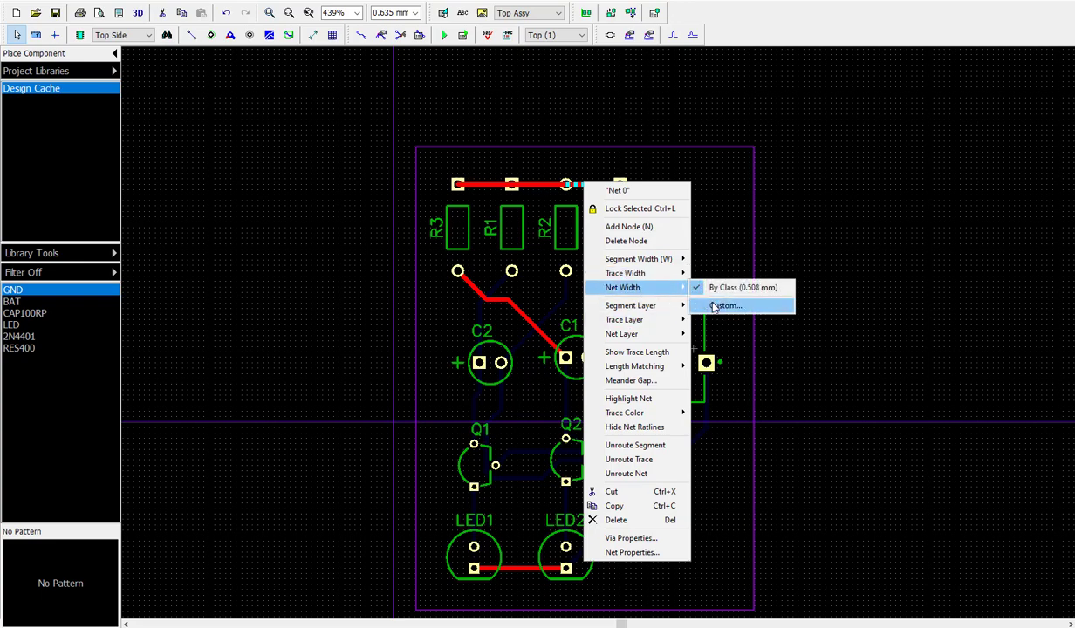
click(711, 304)
double_click(619, 326)
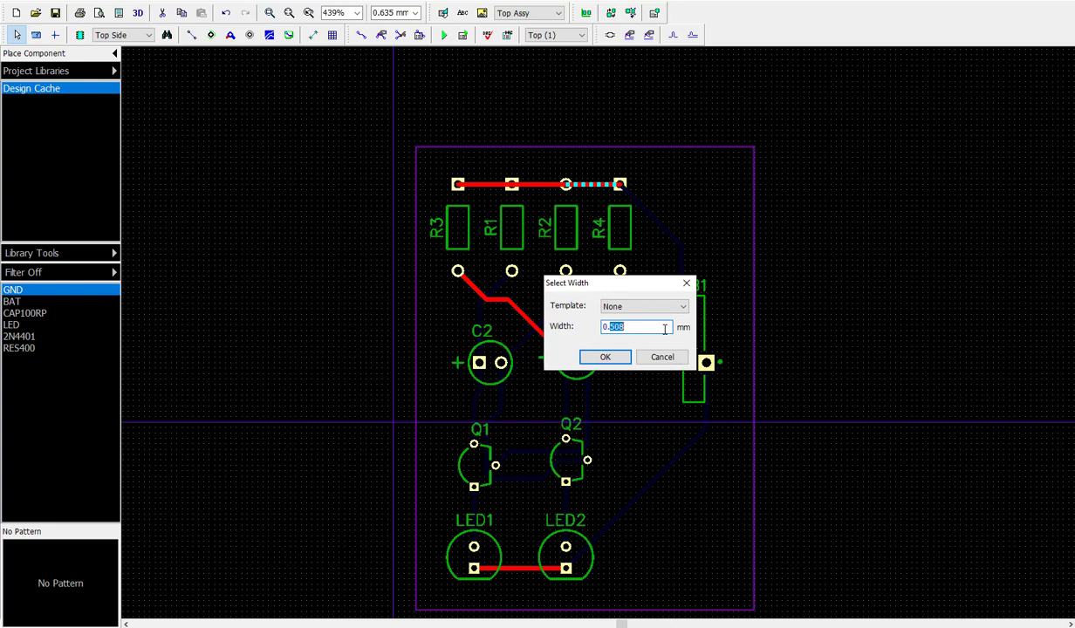
text(4)
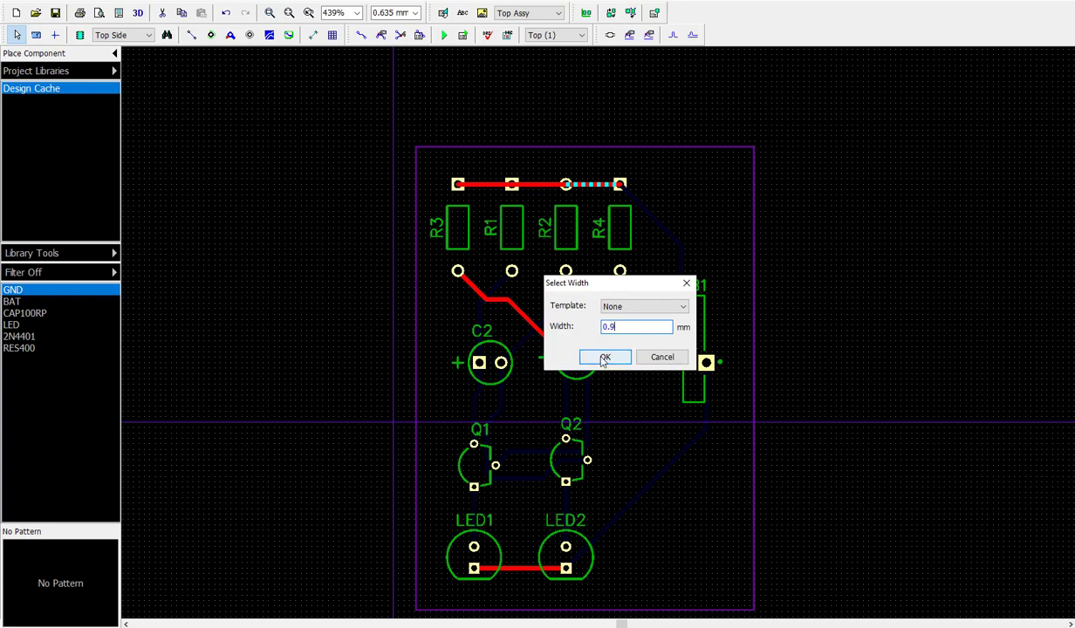
click(604, 356)
click(638, 461)
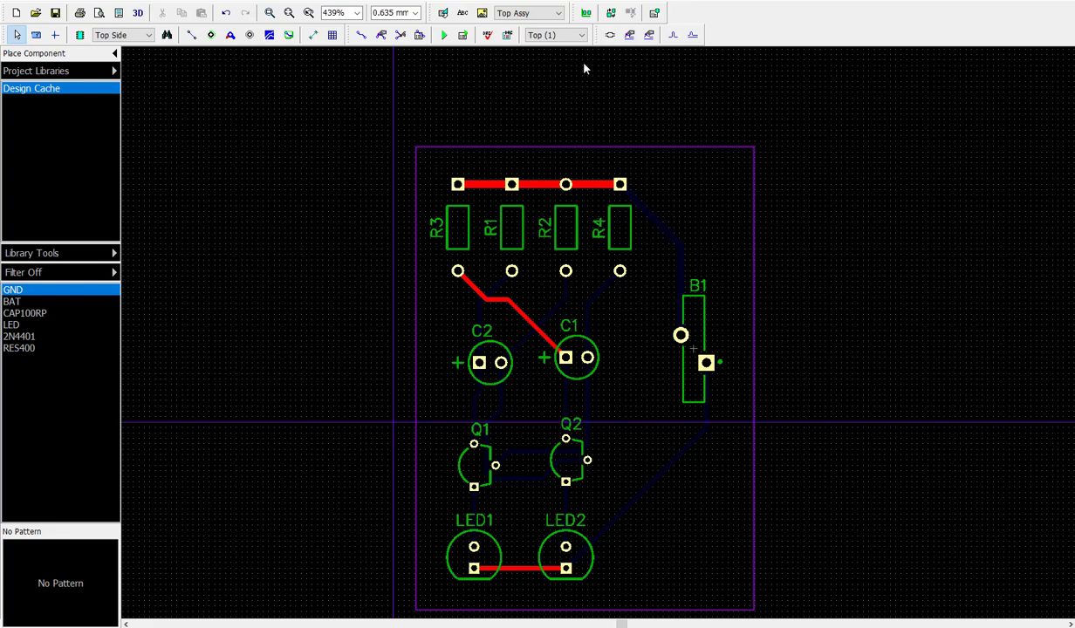
- On Bottom (2), widen the diagonal Net 2 trace from B1 to LED2 to 0.508 mm
click(565, 35)
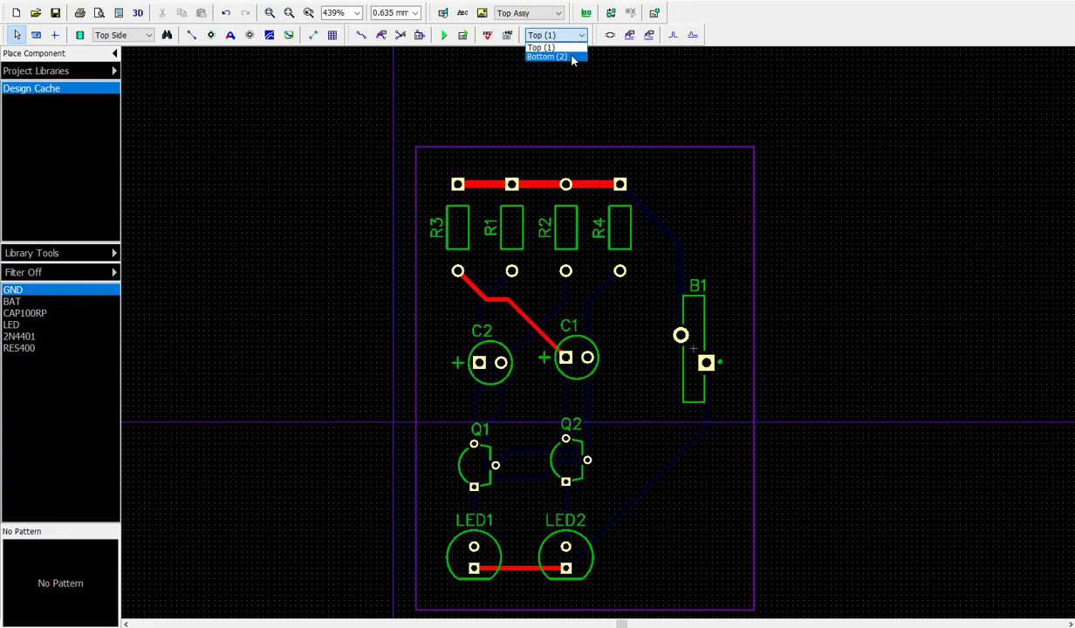
click(571, 56)
click(662, 471)
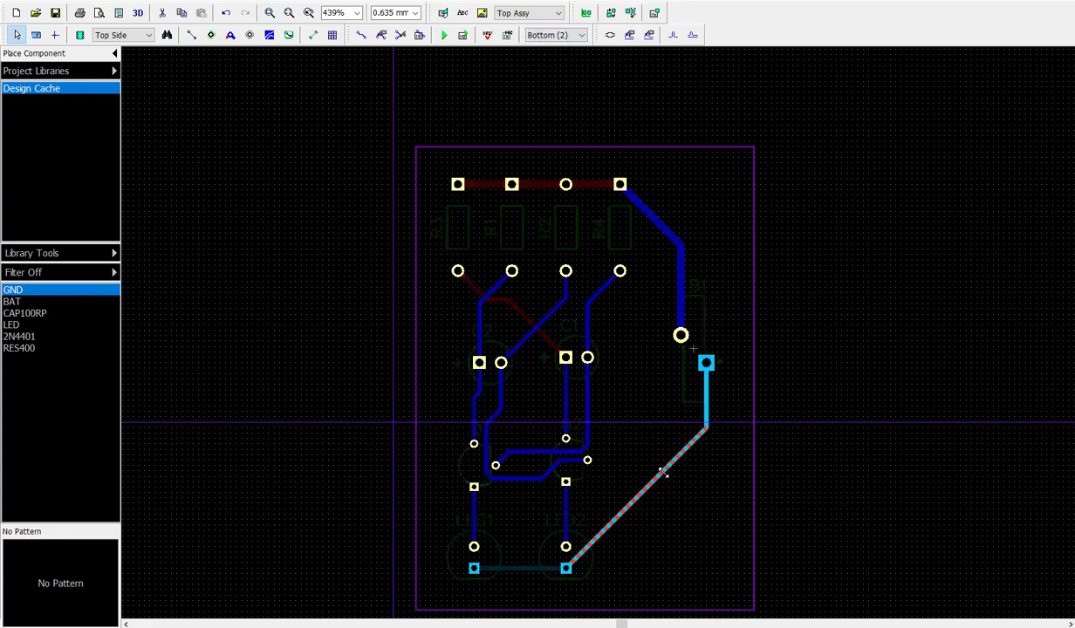
right_click(662, 470)
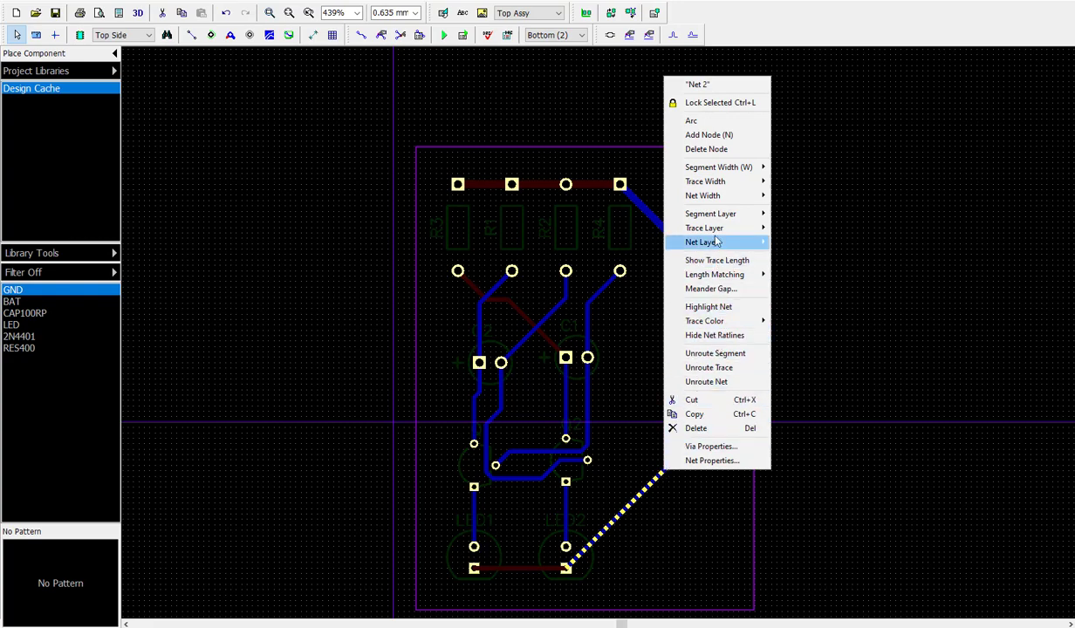
mouse_move(756, 202)
click(804, 213)
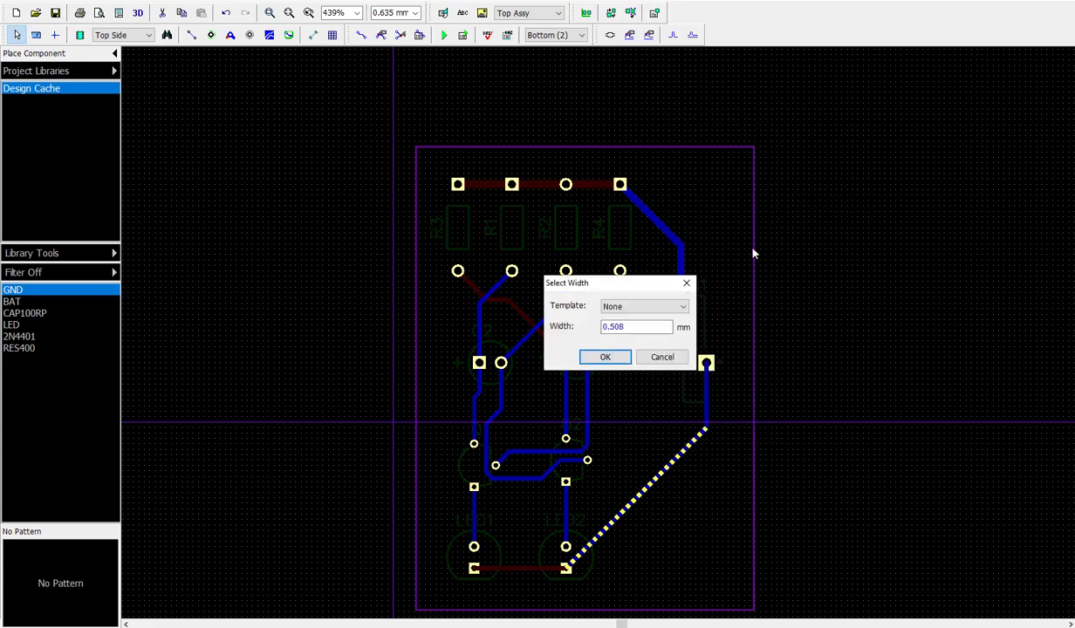
mouse_move(613, 326)
mouse_down()
mouse_move(639, 326)
mouse_move(609, 326)
mouse_up()
text(8)
key(Return)
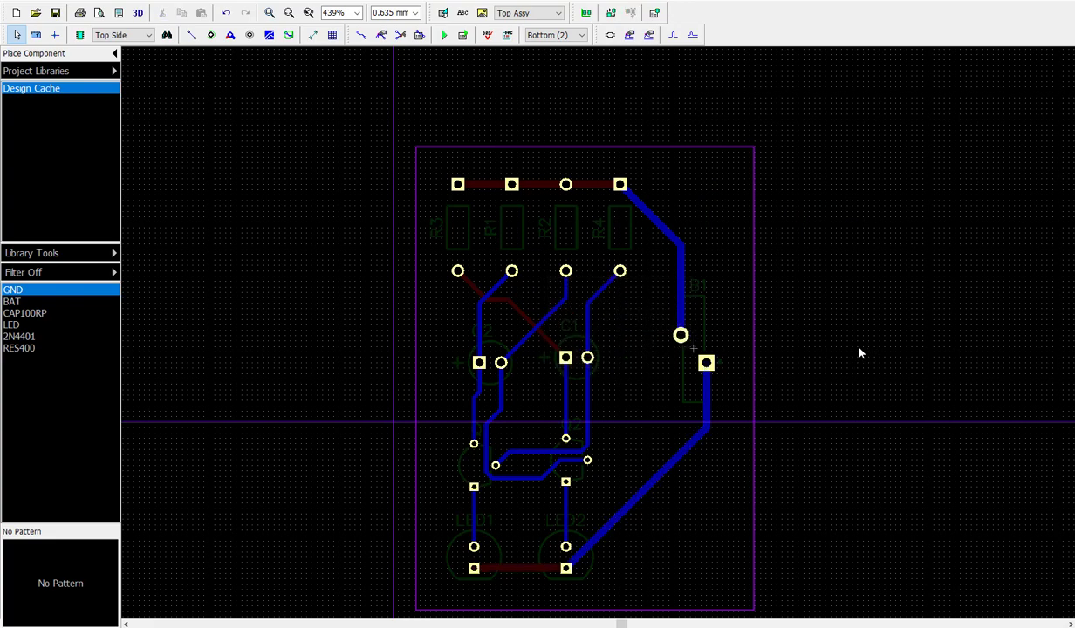
- On Top (1), dimension the board: 39.71 across the top edge, 54.45 down the right edge
click(559, 35)
click(563, 51)
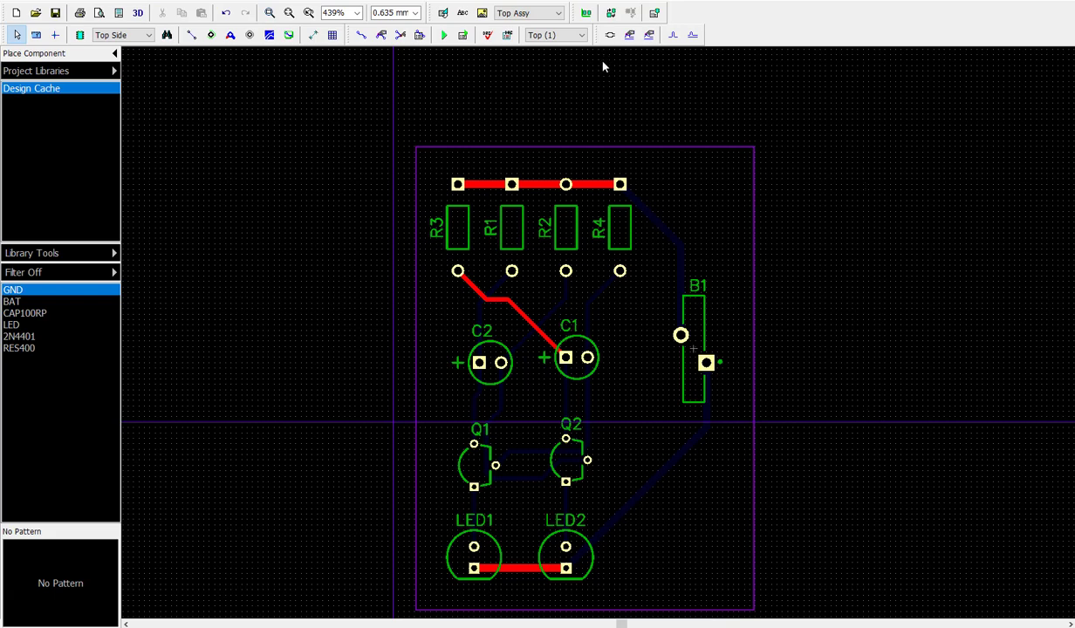
click(314, 36)
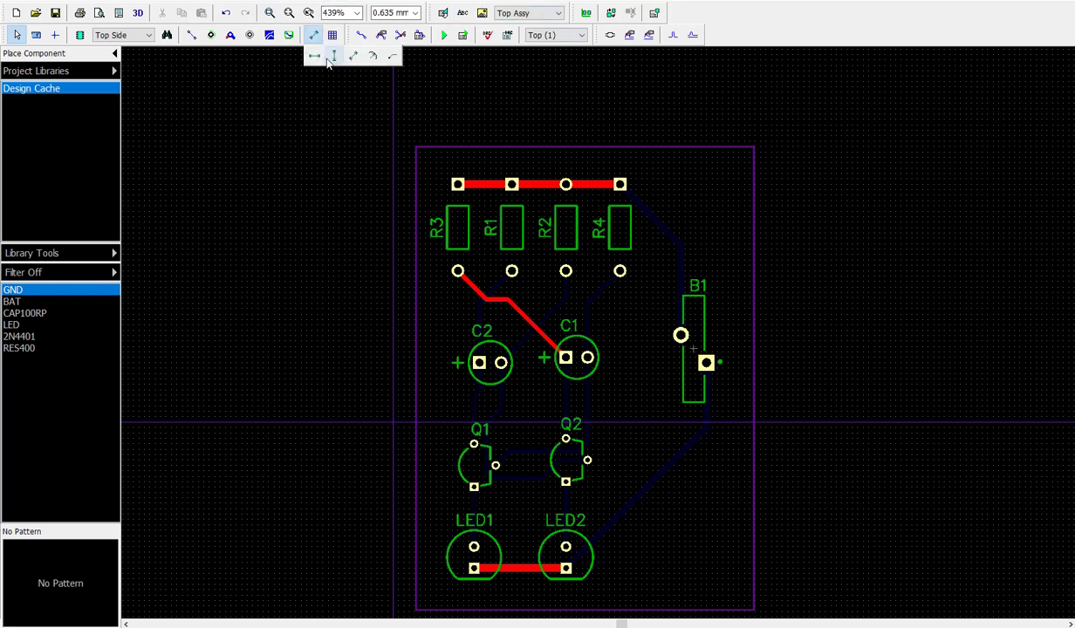
click(415, 146)
click(754, 146)
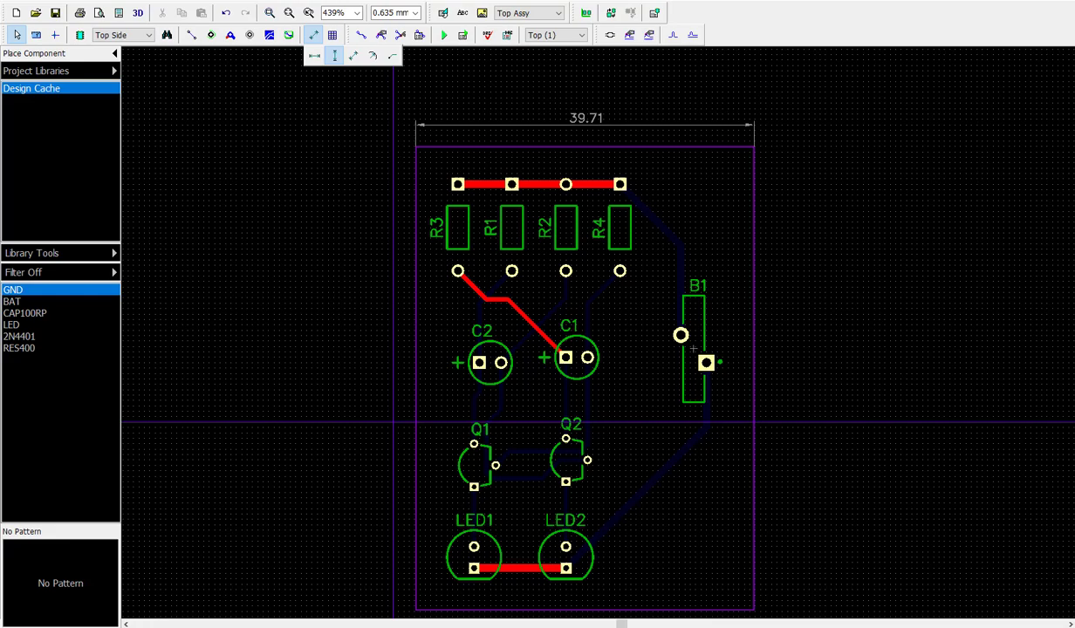
click(754, 609)
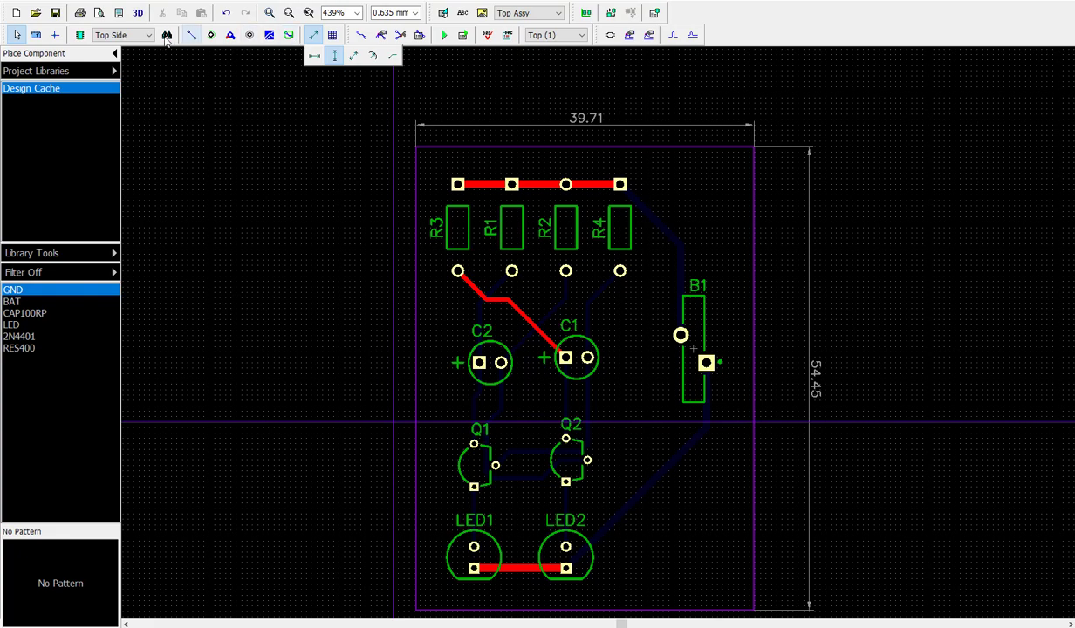
click(15, 2)
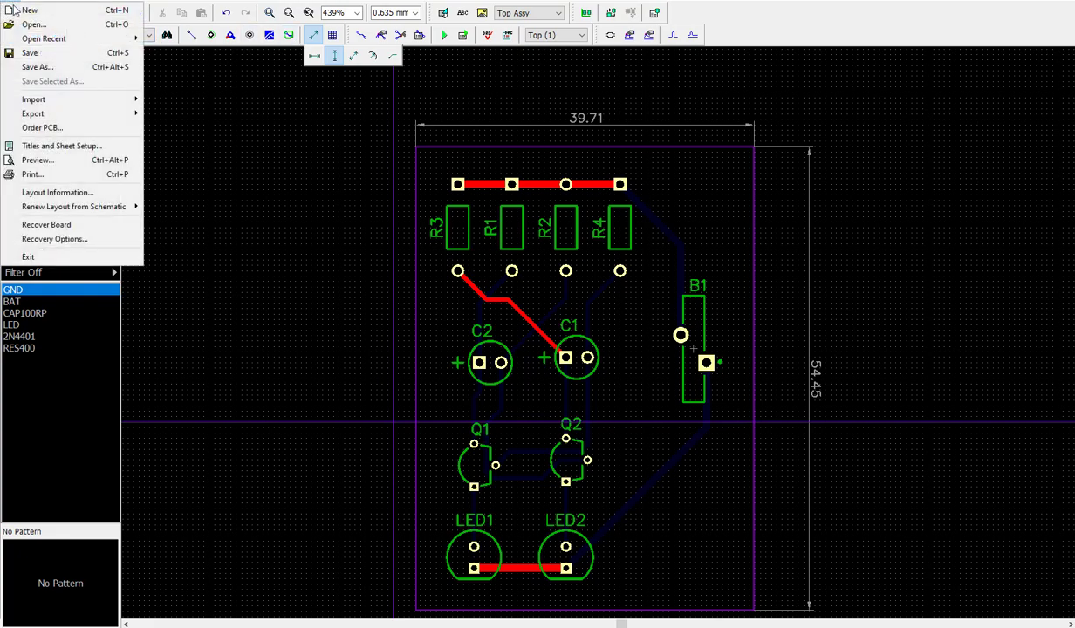
- Save the board as 'Flip Flop 1', a DipTrace .dip file in the Projects folder
click(32, 54)
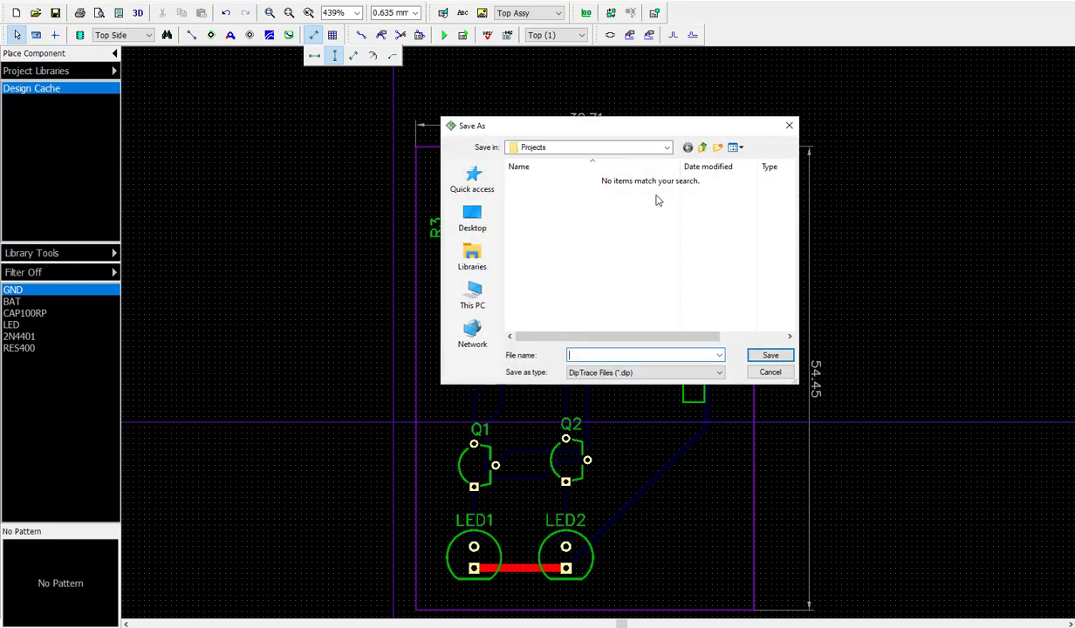
click(667, 149)
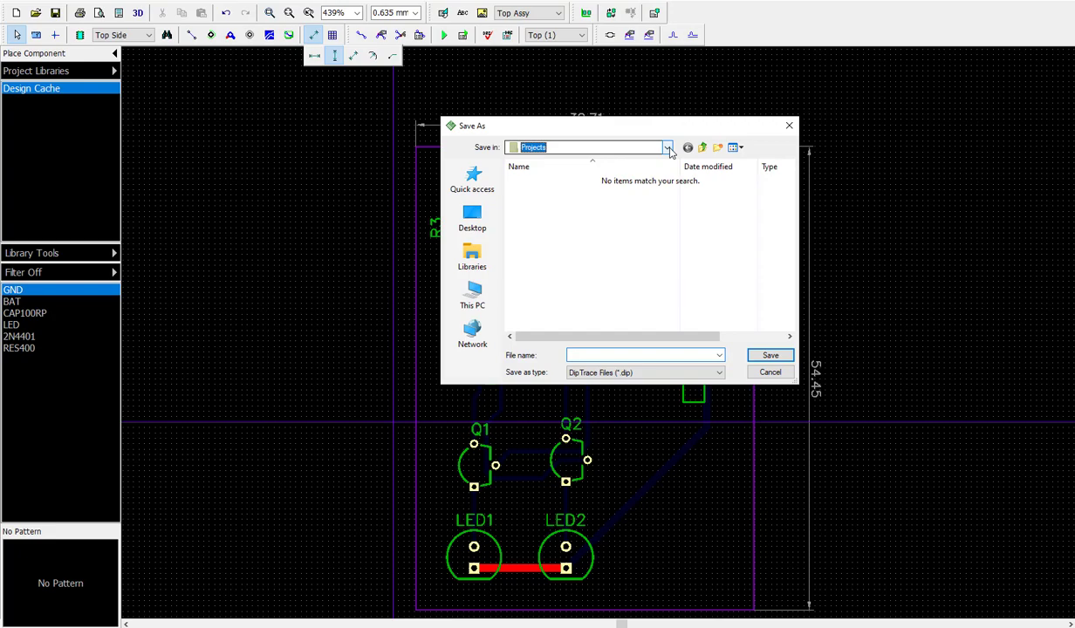
click(669, 153)
click(637, 148)
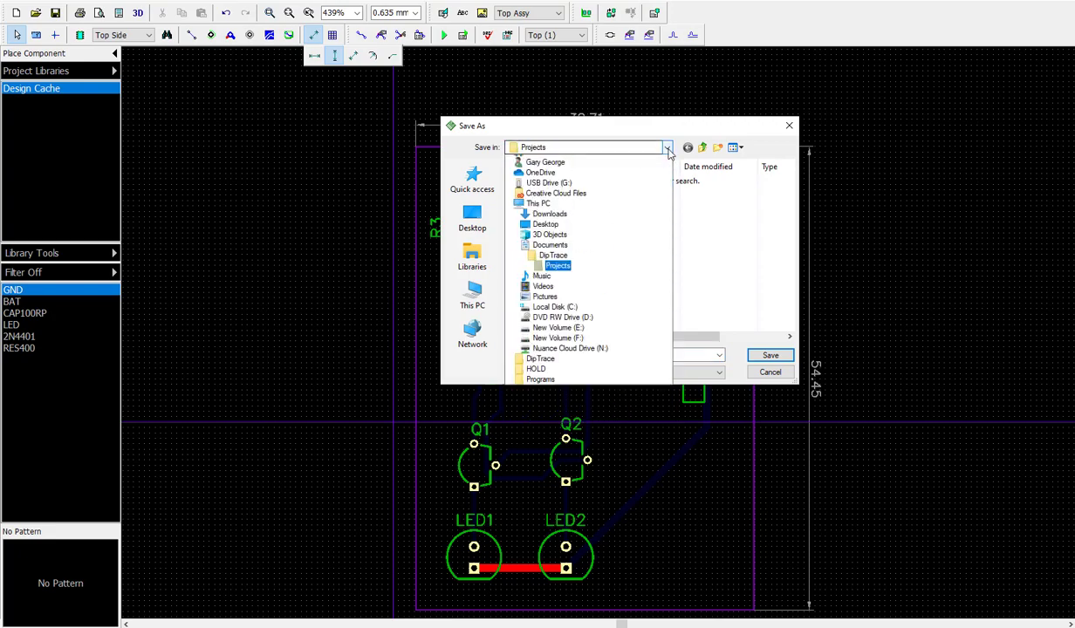
click(554, 305)
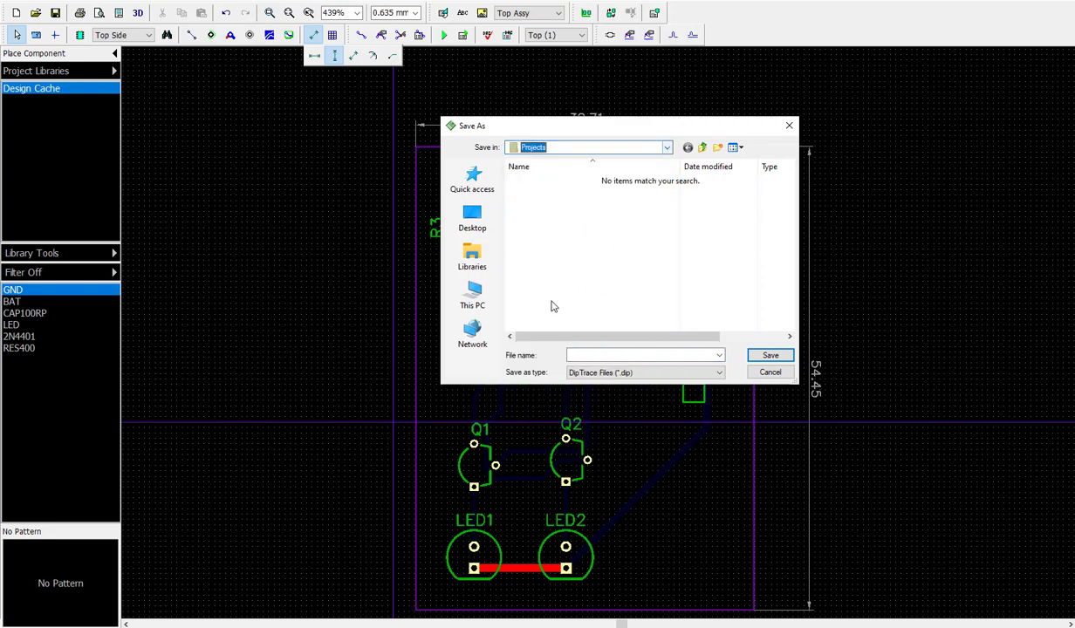
click(718, 372)
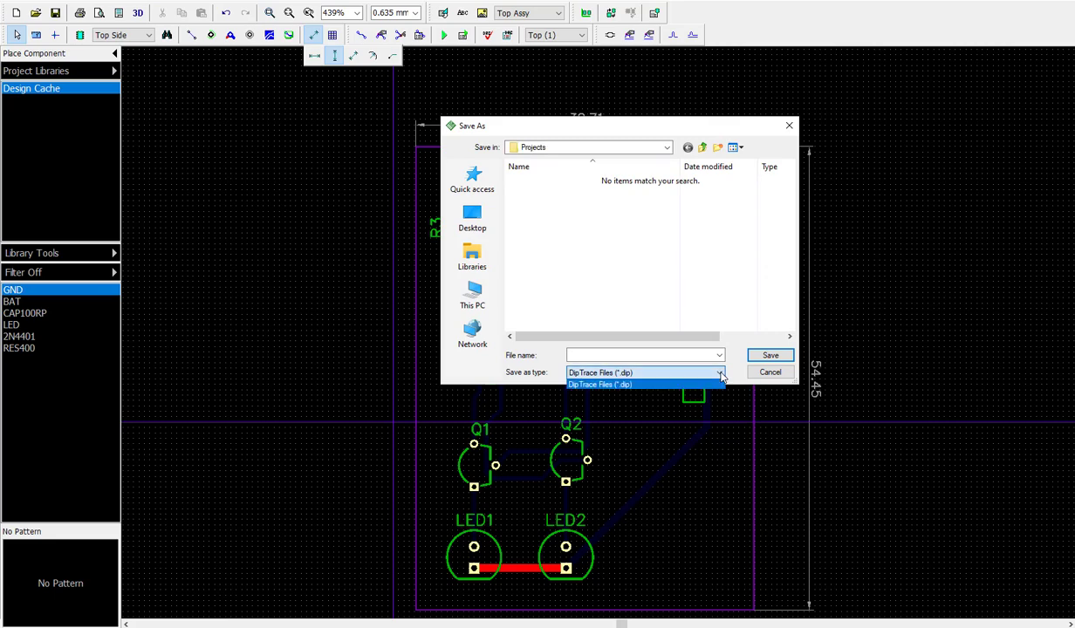
click(576, 355)
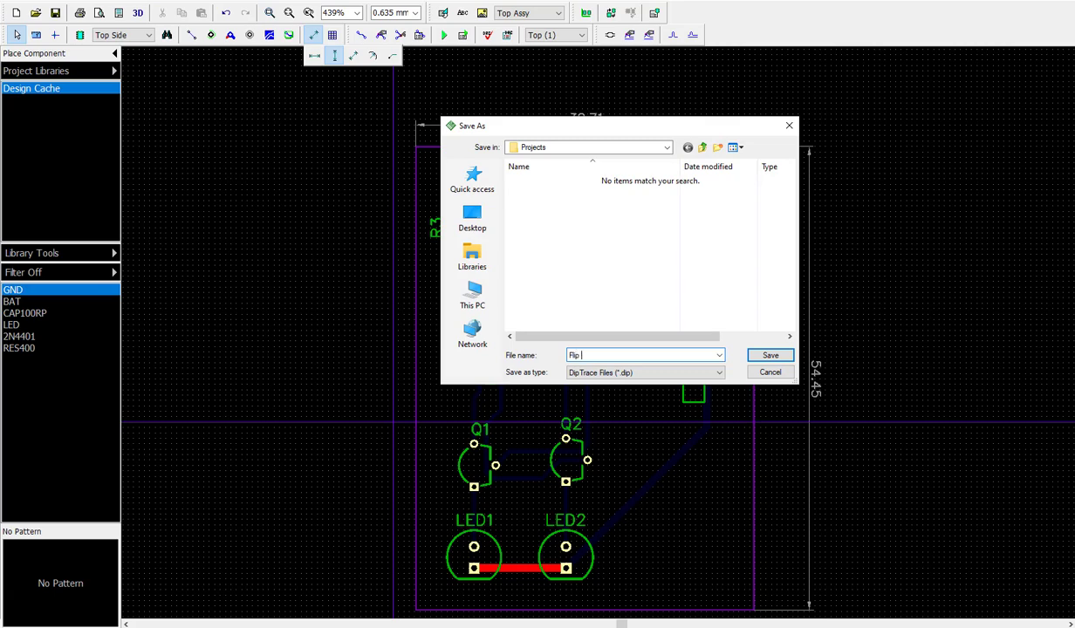
text(Flip Flop 1)
click(768, 355)
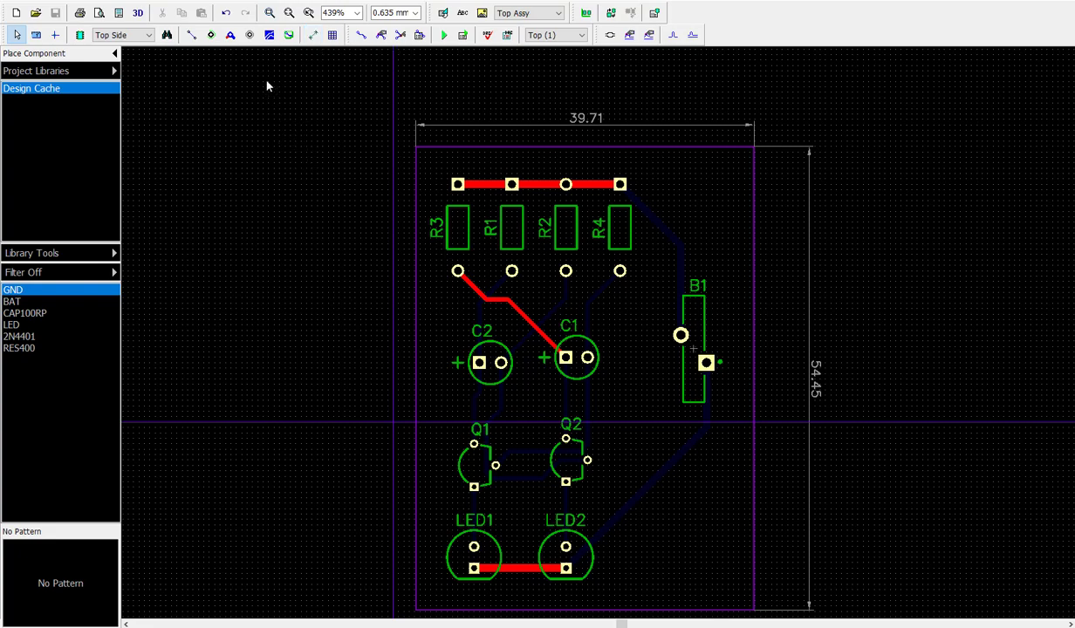
- Run Check Design Rules on Flip Flop 1.dip and acknowledge the 'No errors found' result
click(248, 1)
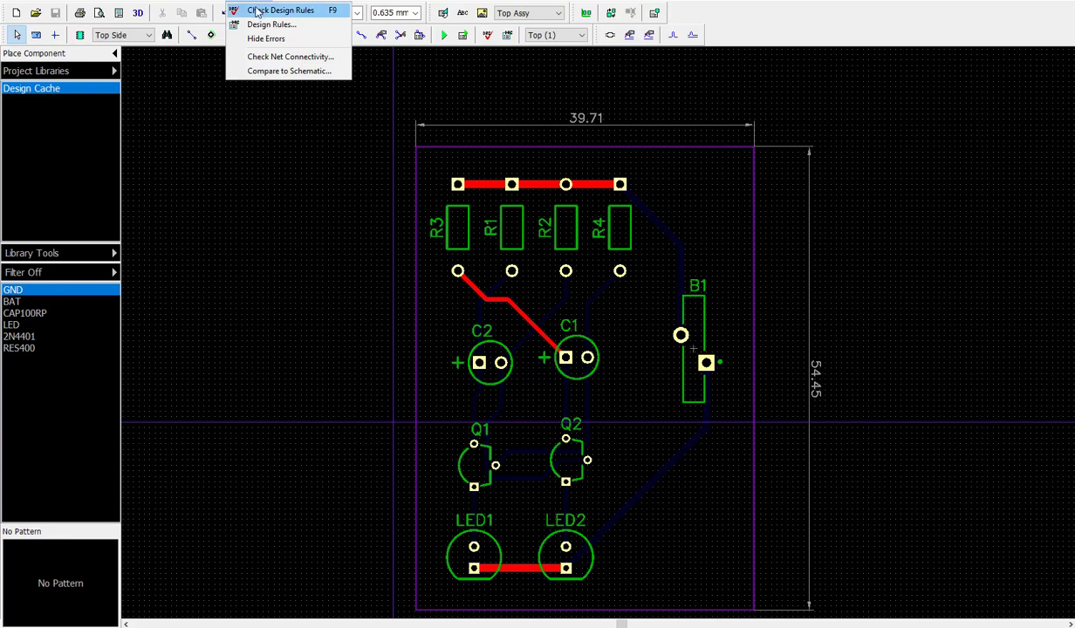
click(258, 11)
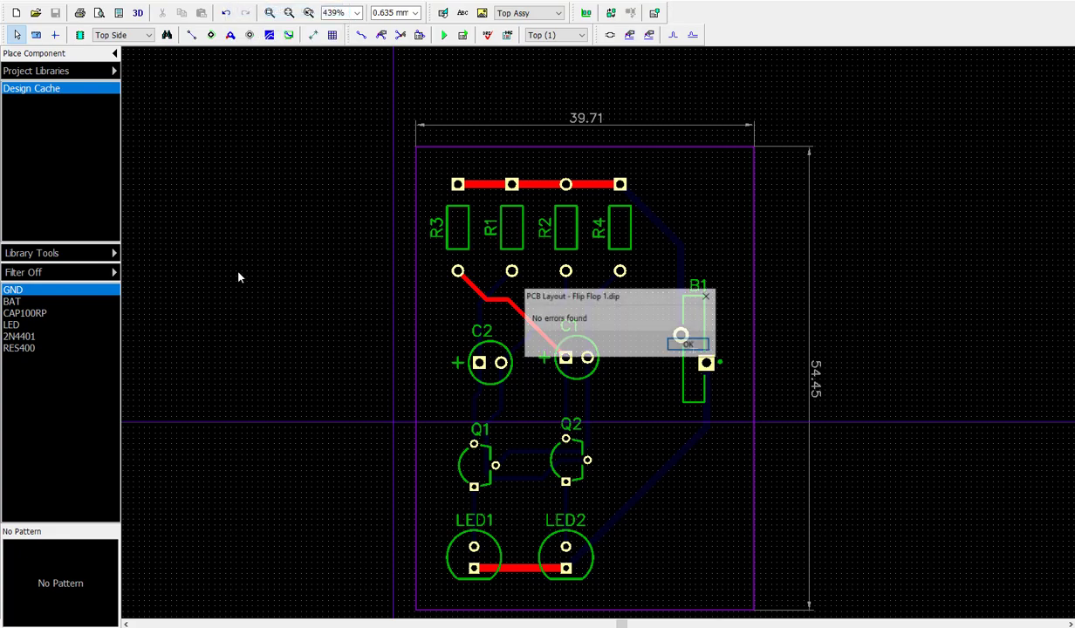
click(689, 345)
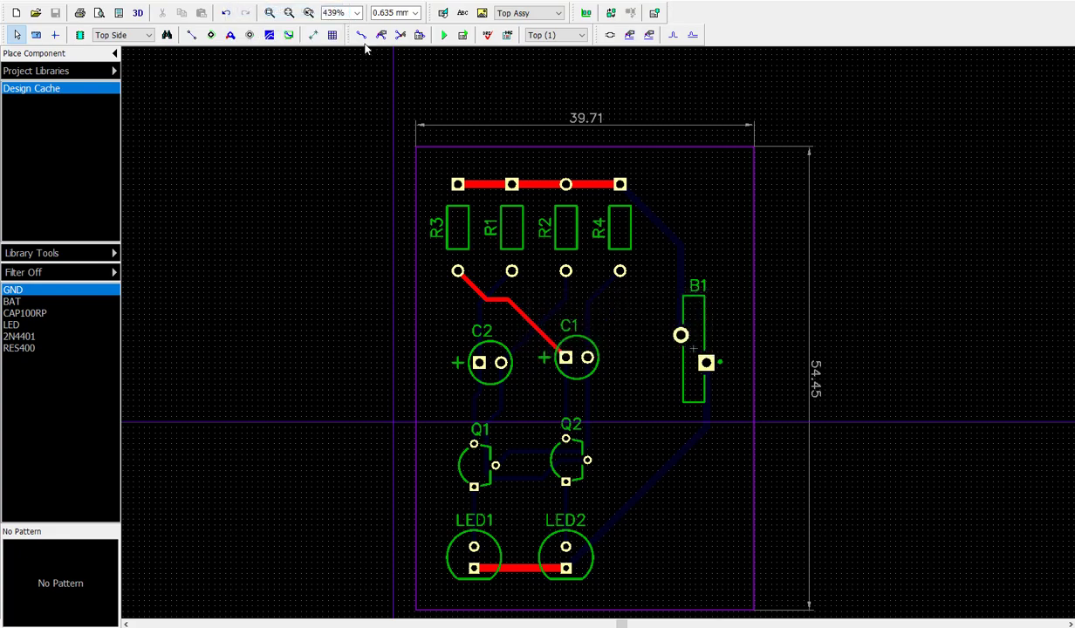